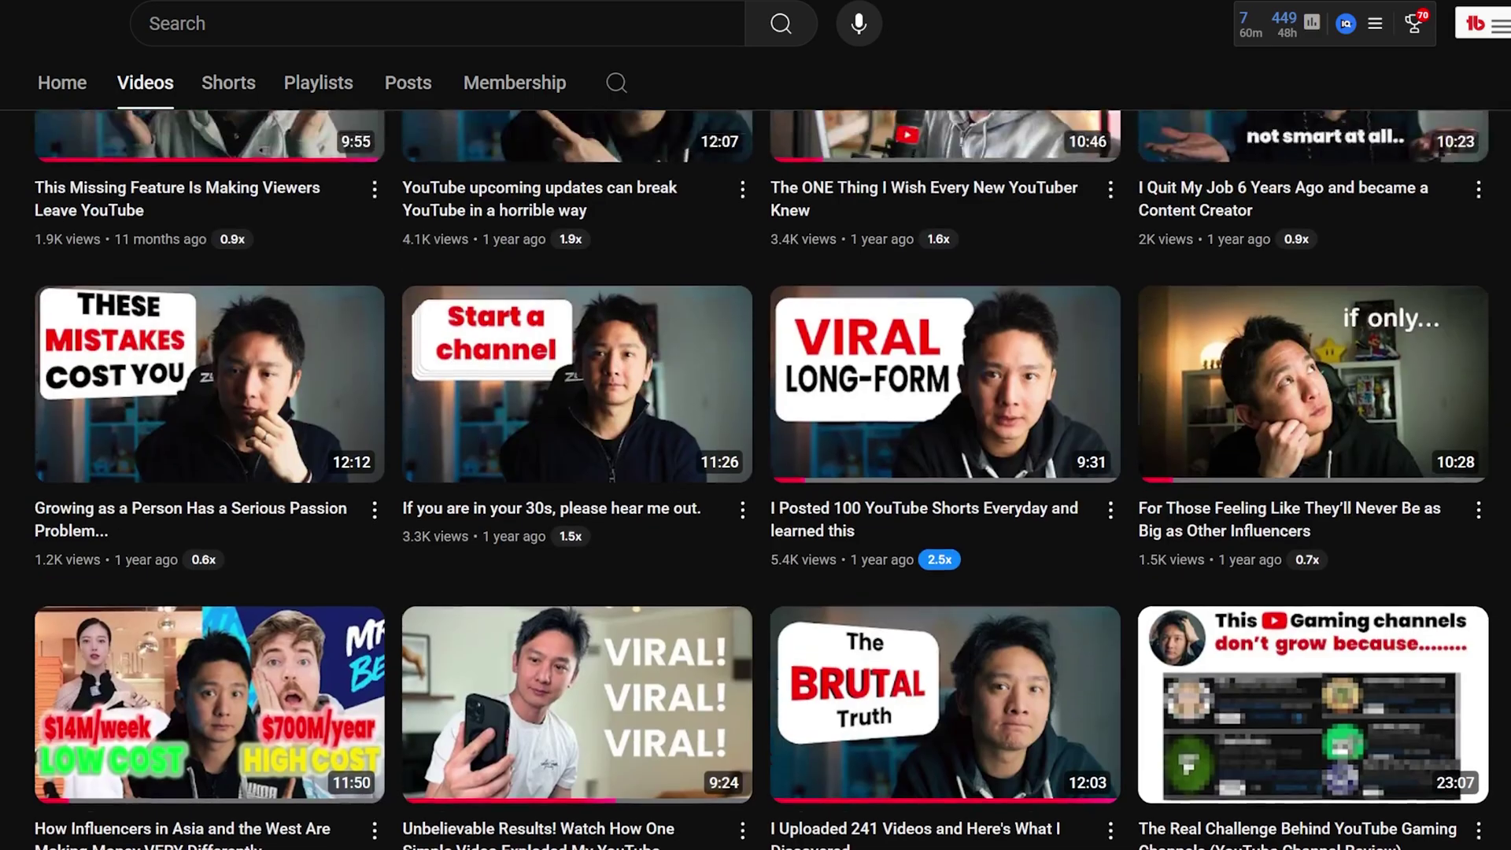
Browse the published videos on several YouTube channels to examine their thumbnail styles.
scroll(755, 472, up, 4)
scroll(755, 472, up, 5)
scroll(756, 473, up, 5)
scroll(755, 472, up, 8)
scroll(755, 472, up, 6)
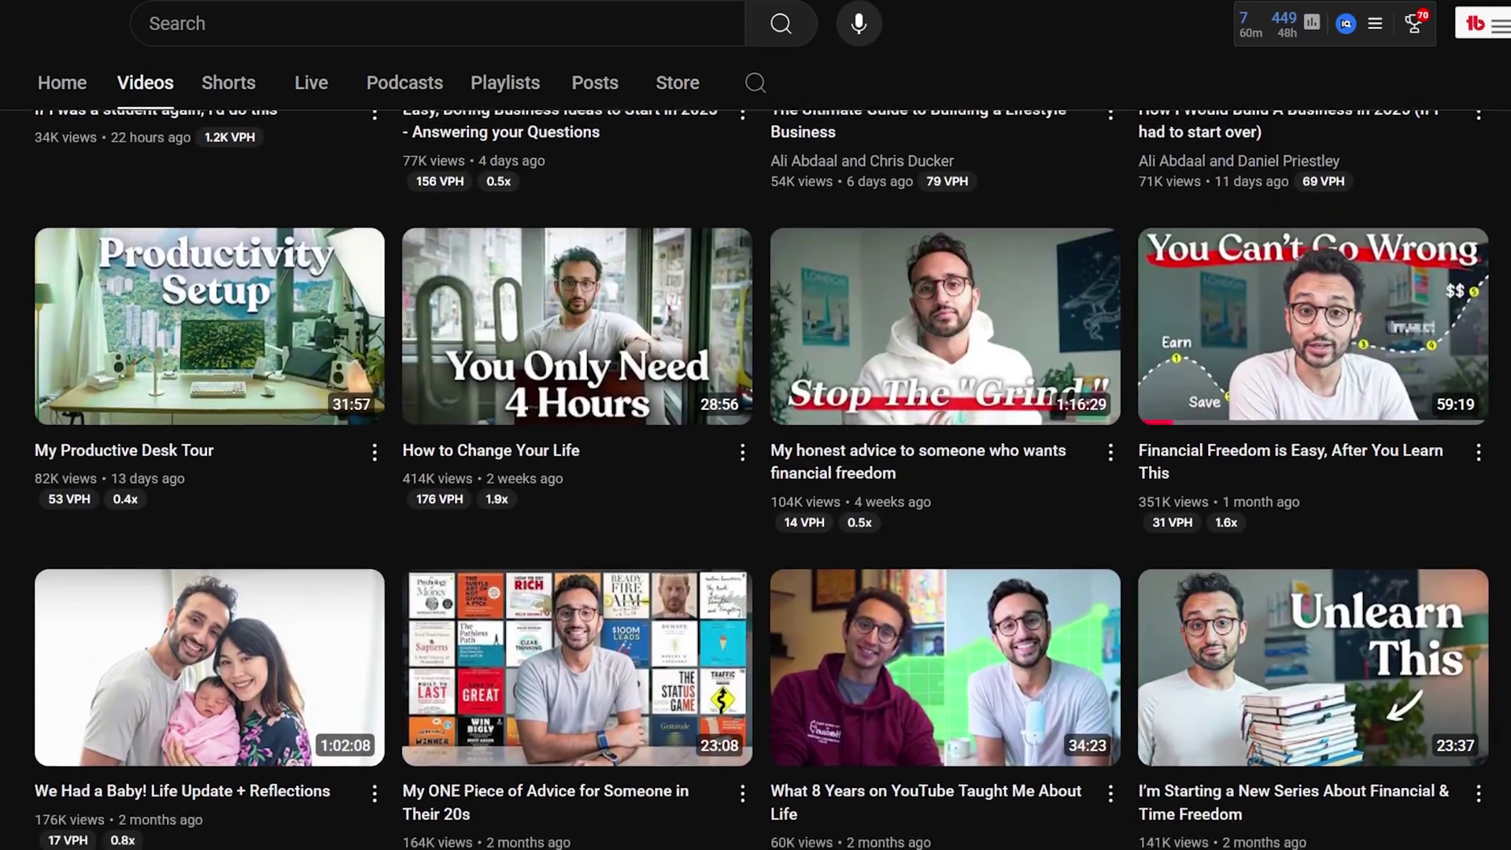
scroll(756, 480, down, 3)
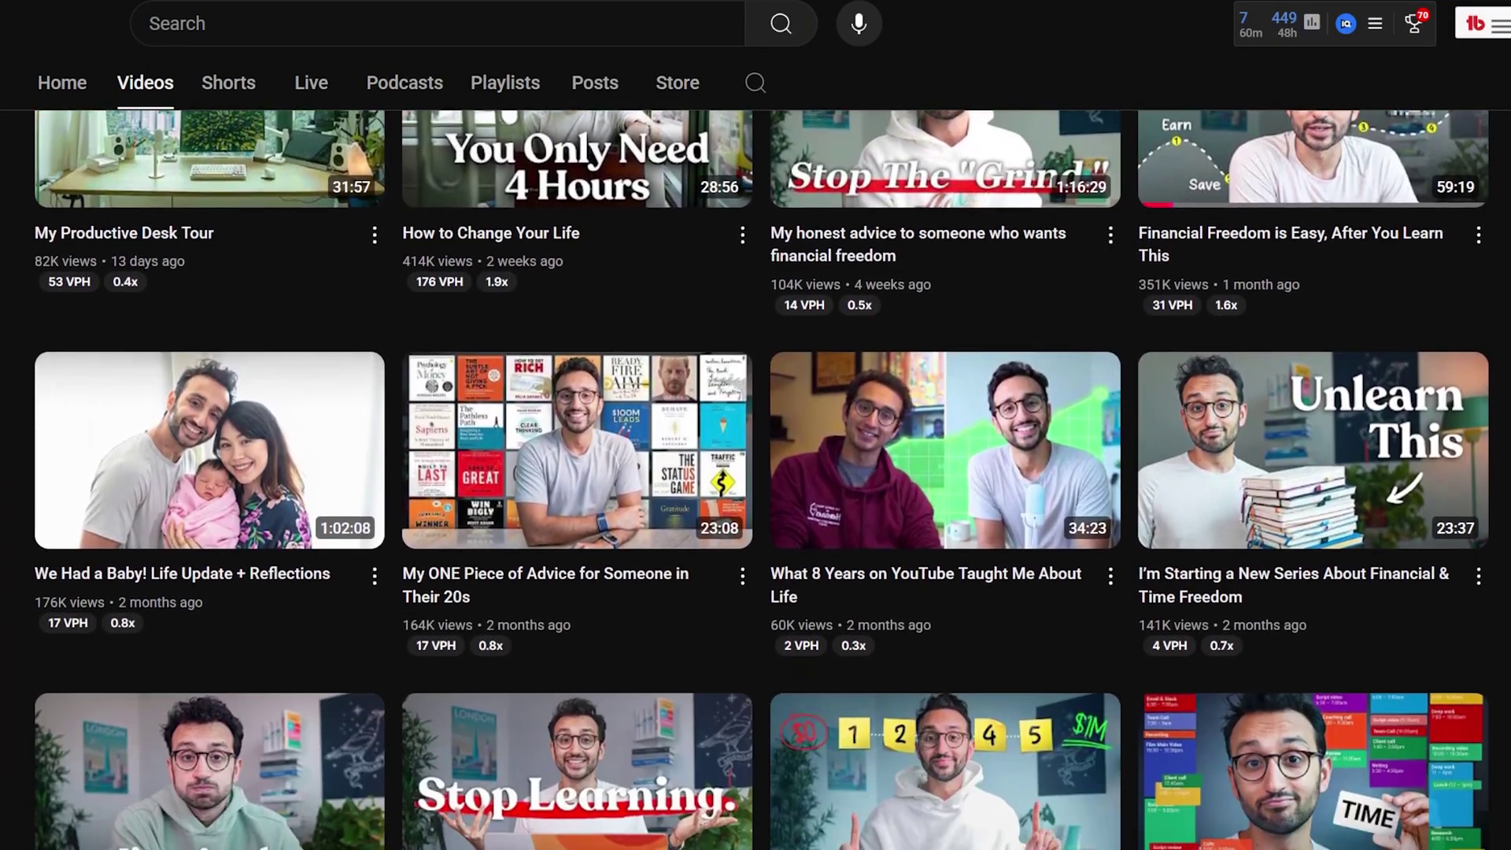
scroll(756, 479, down, 2)
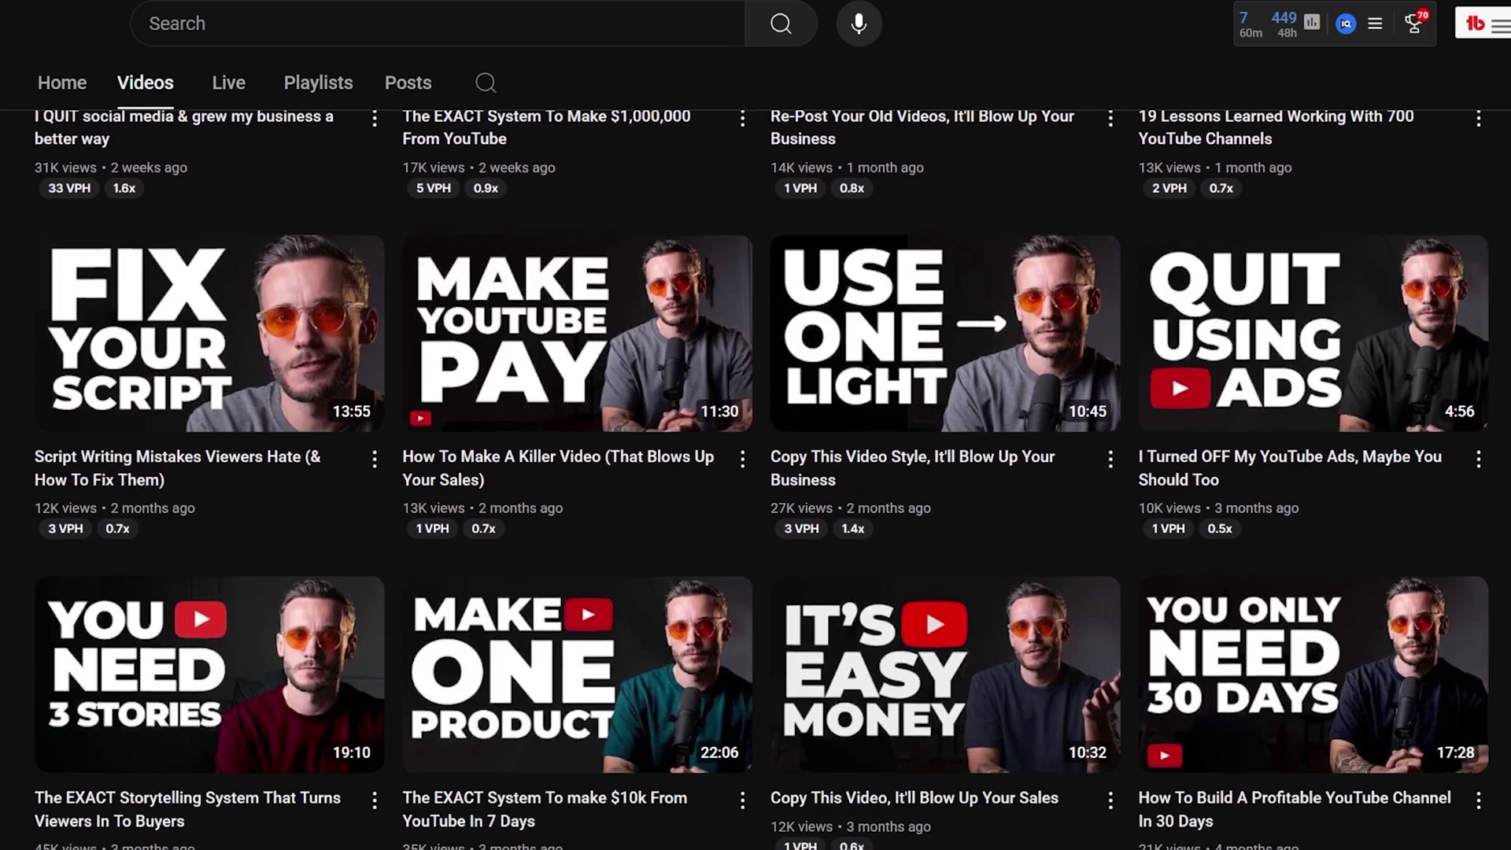
scroll(755, 480, down, 3)
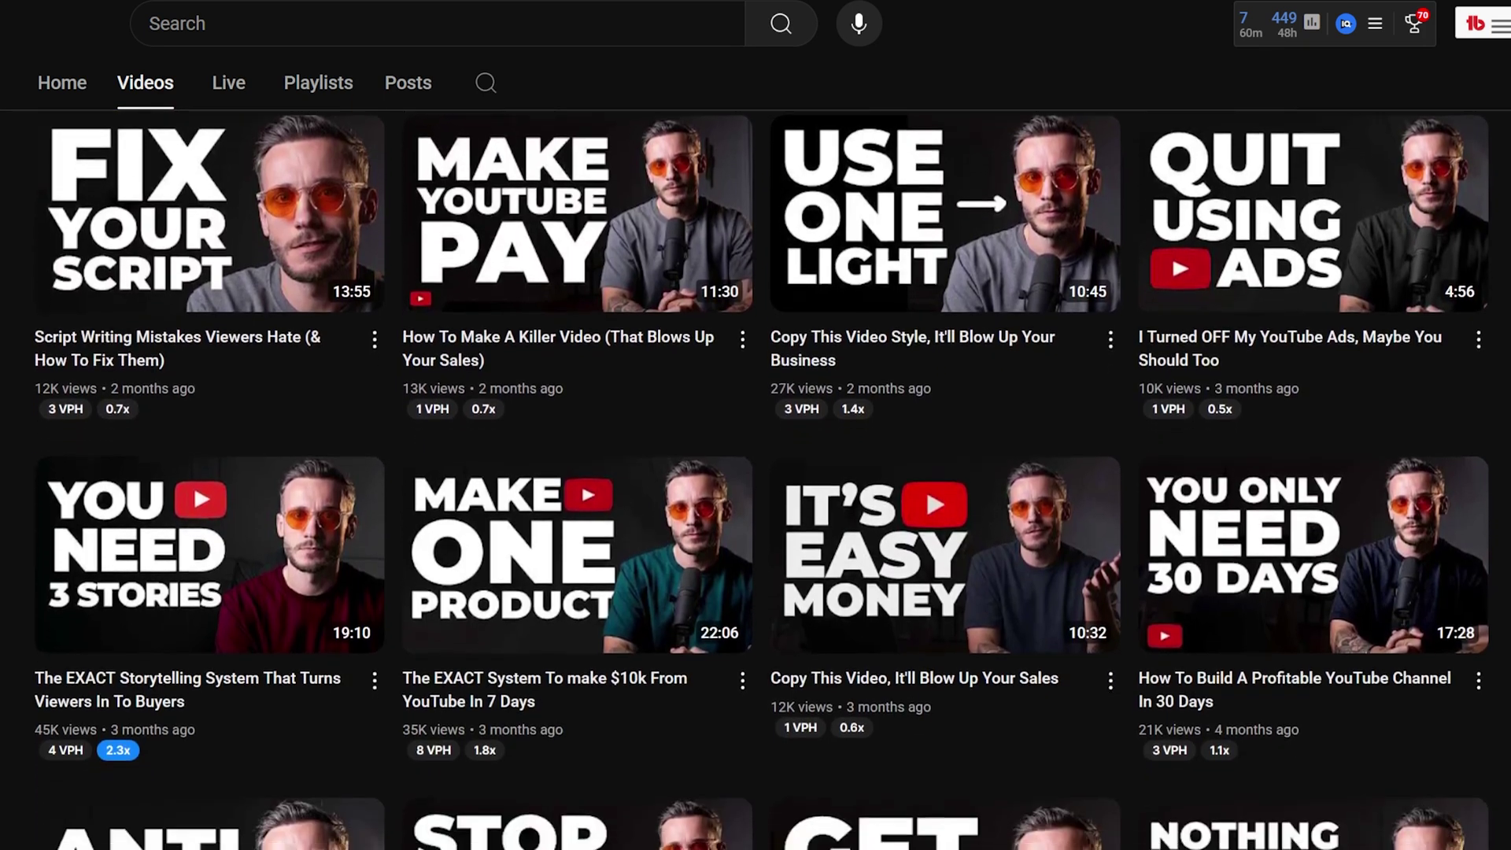
scroll(755, 480, down, 3)
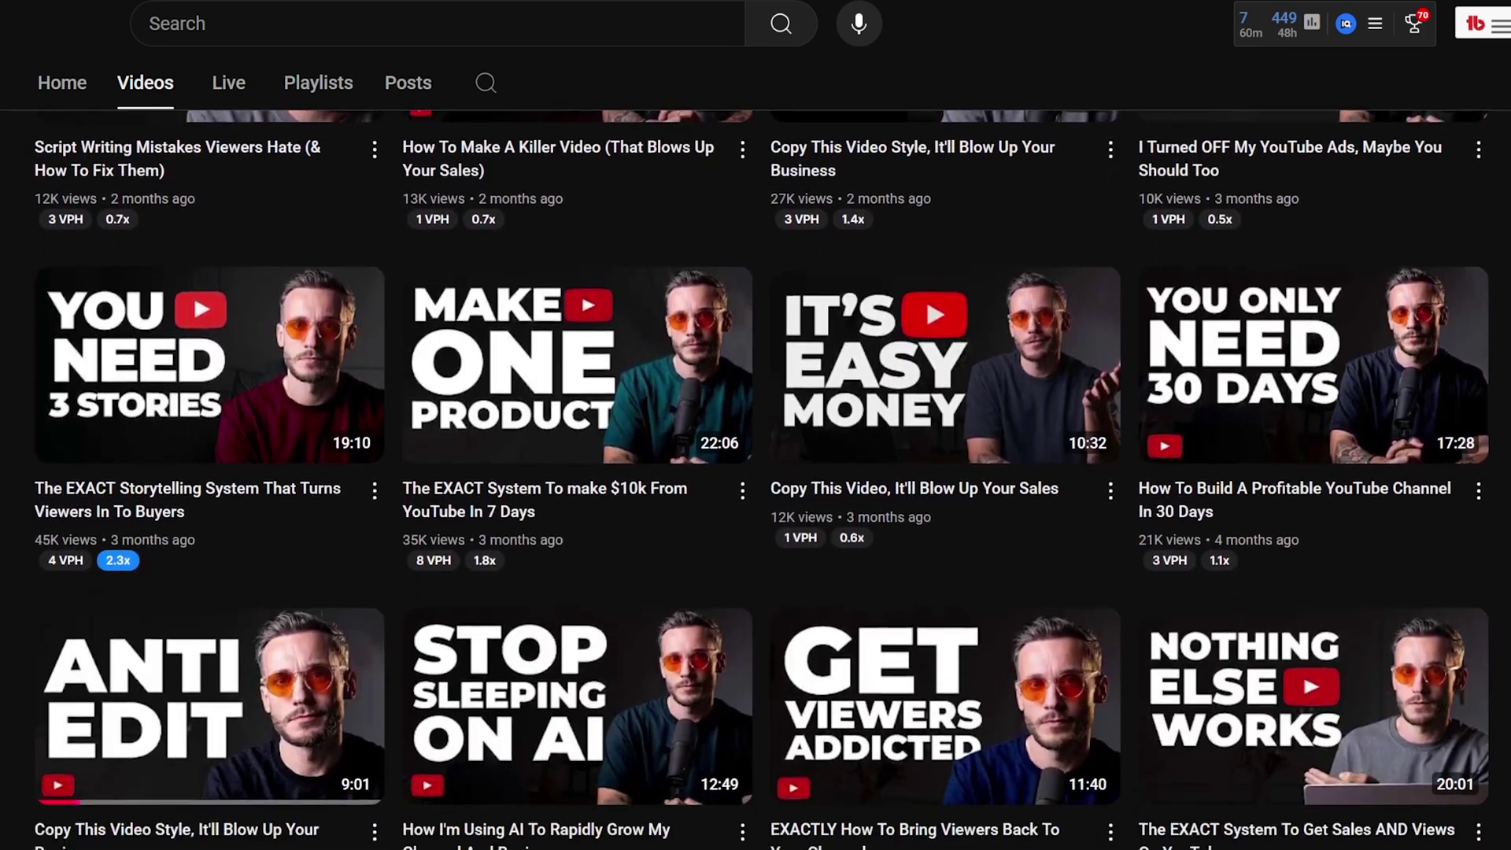
scroll(755, 480, down, 3)
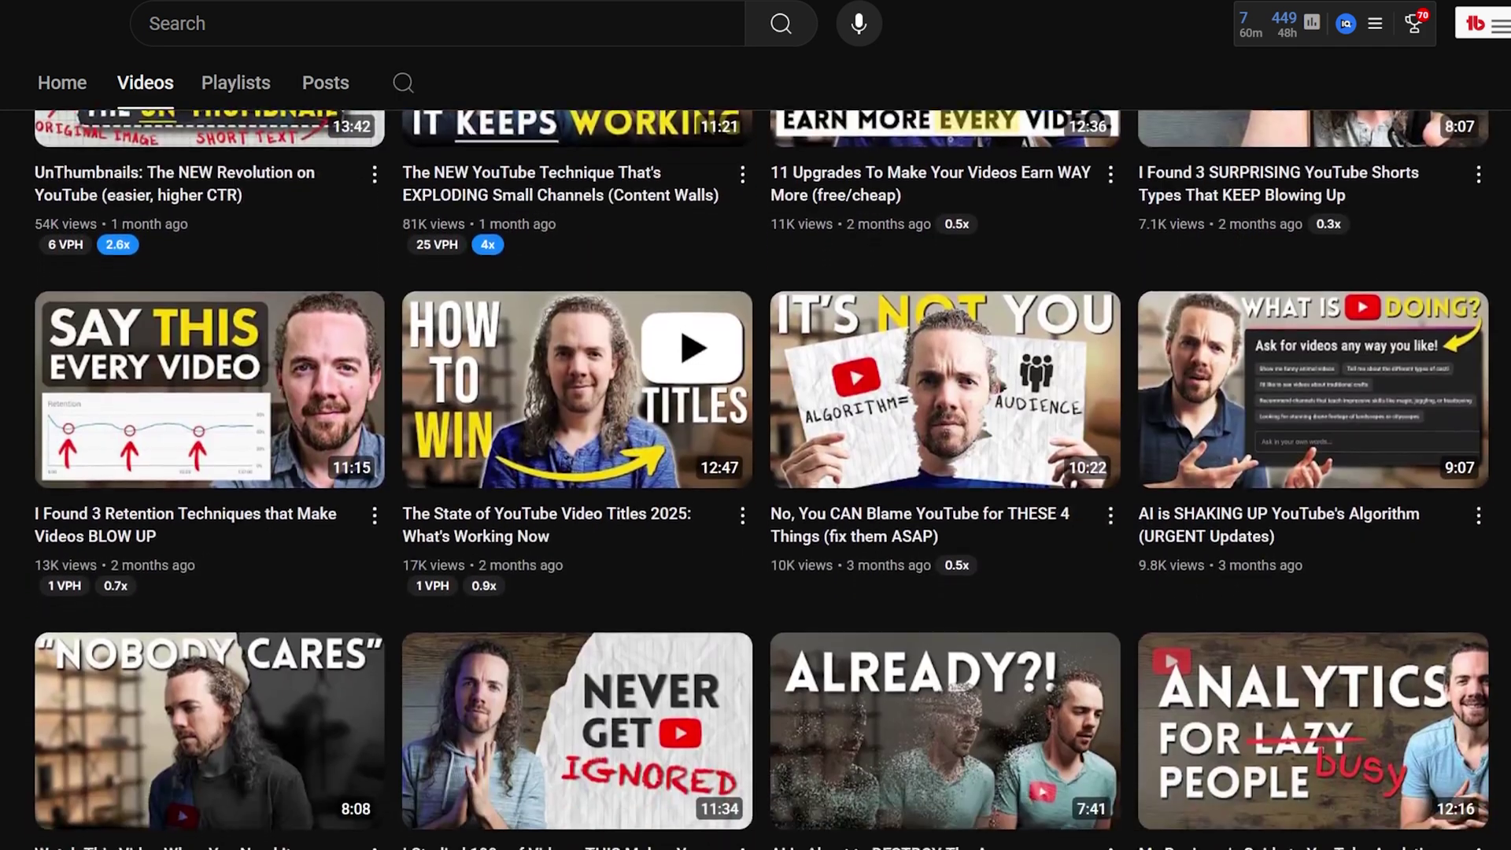
scroll(755, 480, down, 3)
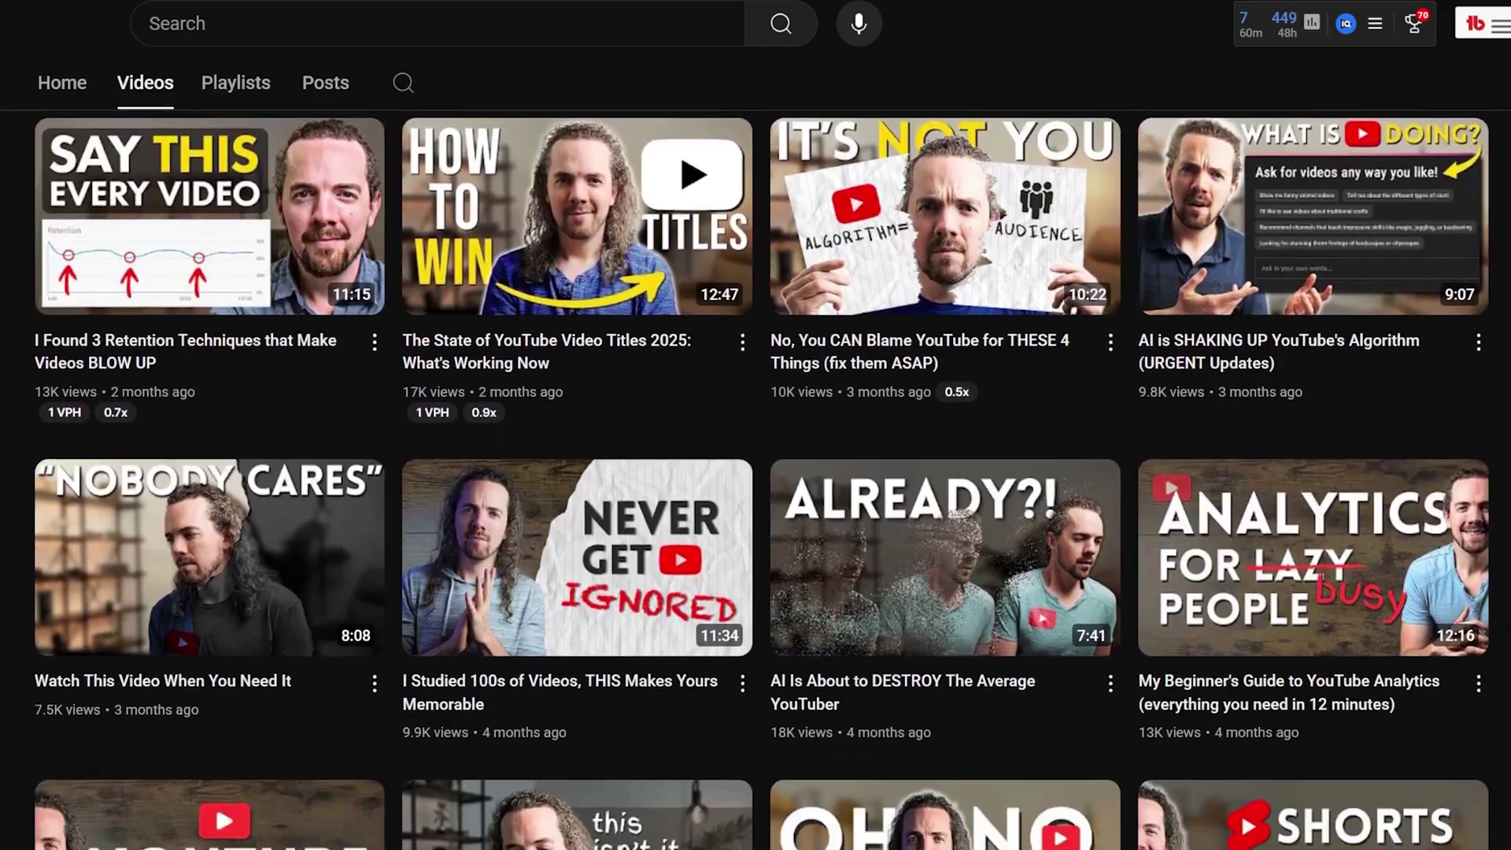
scroll(756, 480, down, 2)
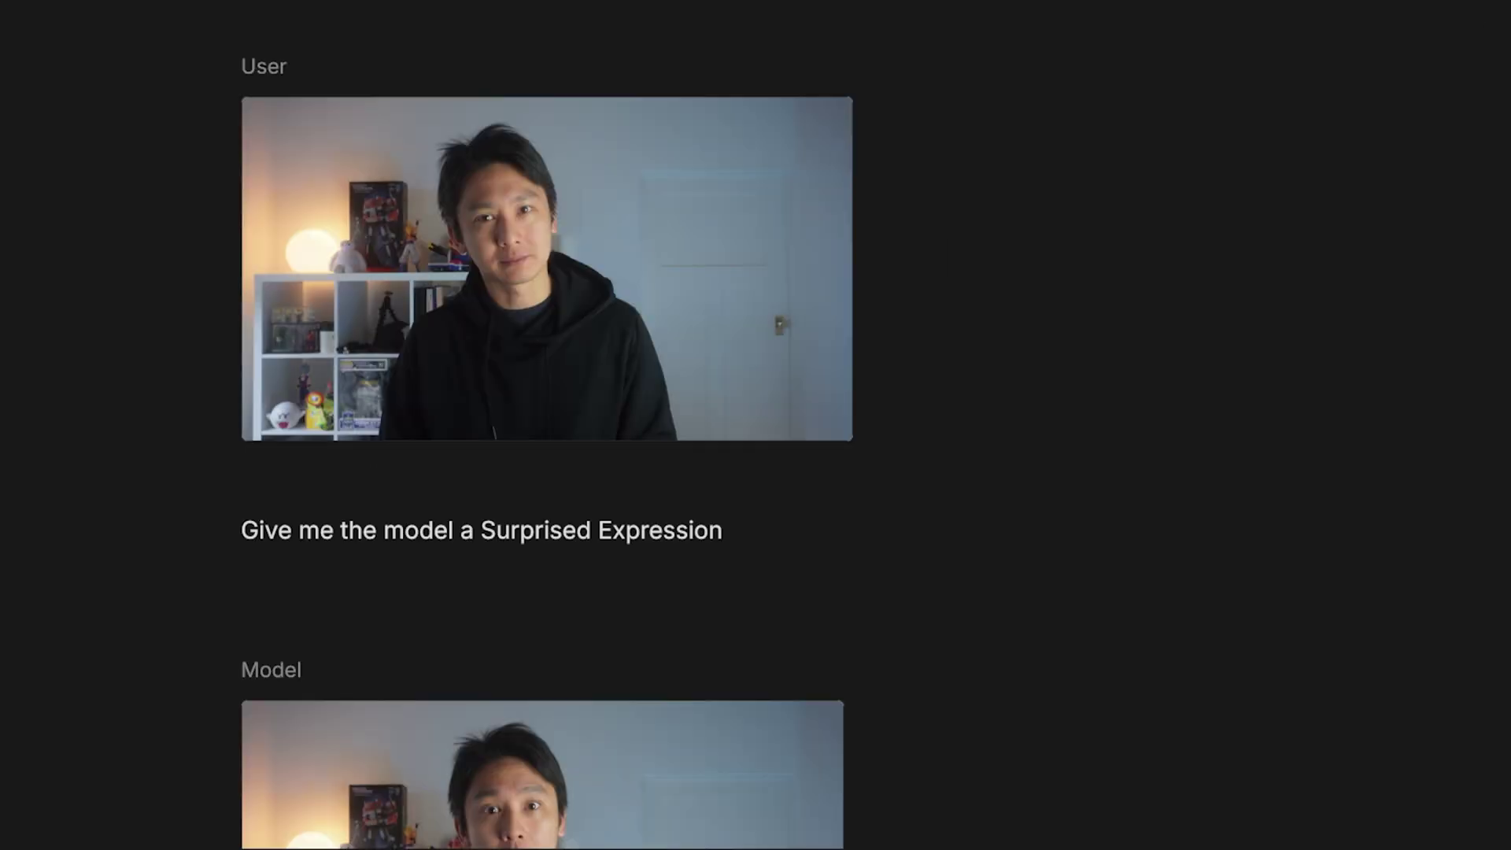
Review the portraits generated from the surprised, frustrated/confused and hand-gesture expression prompts in the image model chat.
scroll(755, 425, down, 9)
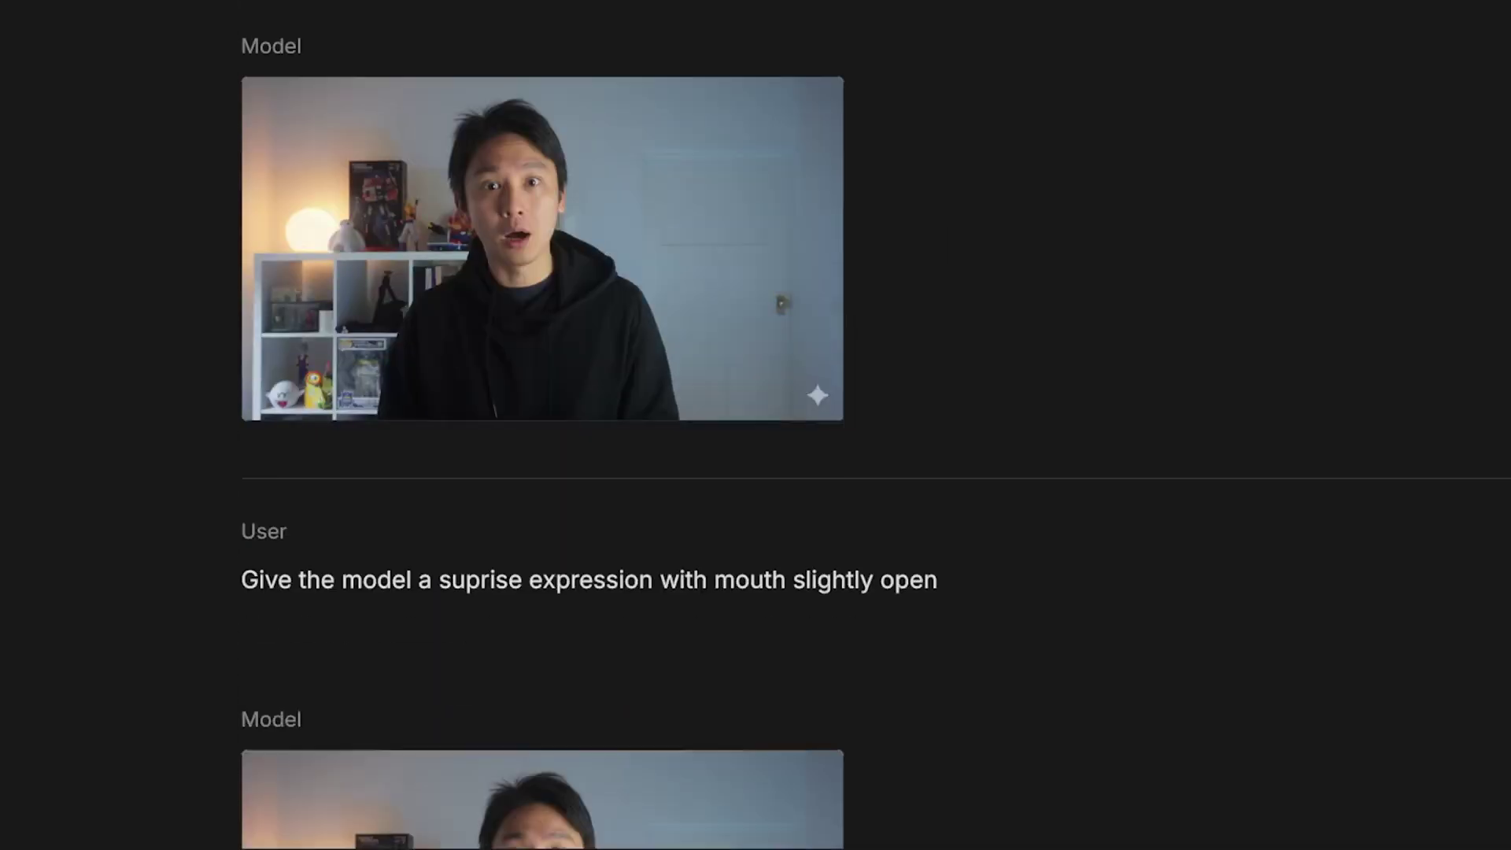
scroll(755, 425, down, 9)
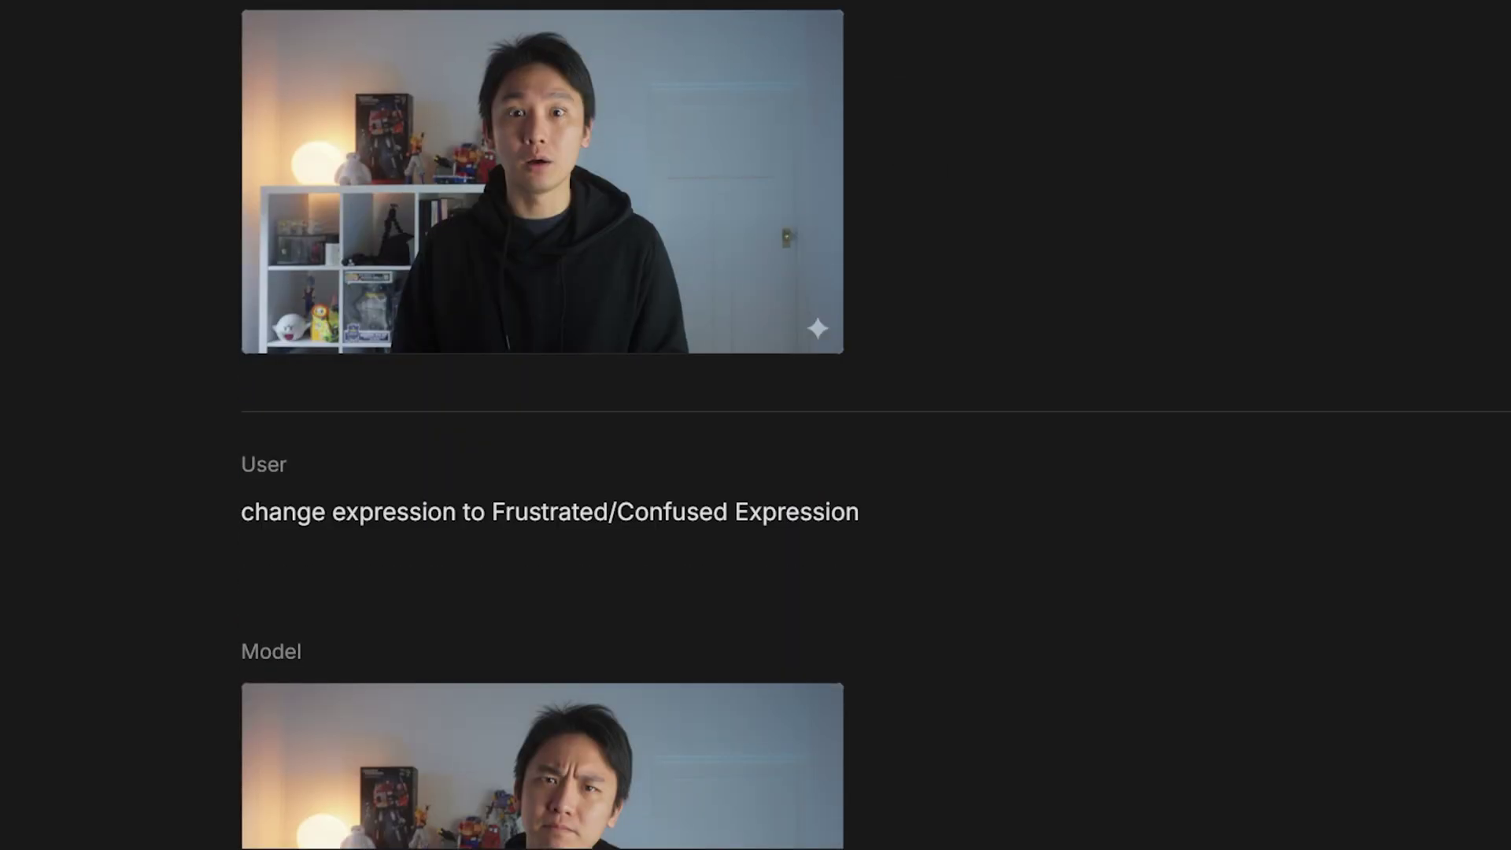
scroll(756, 425, down, 9)
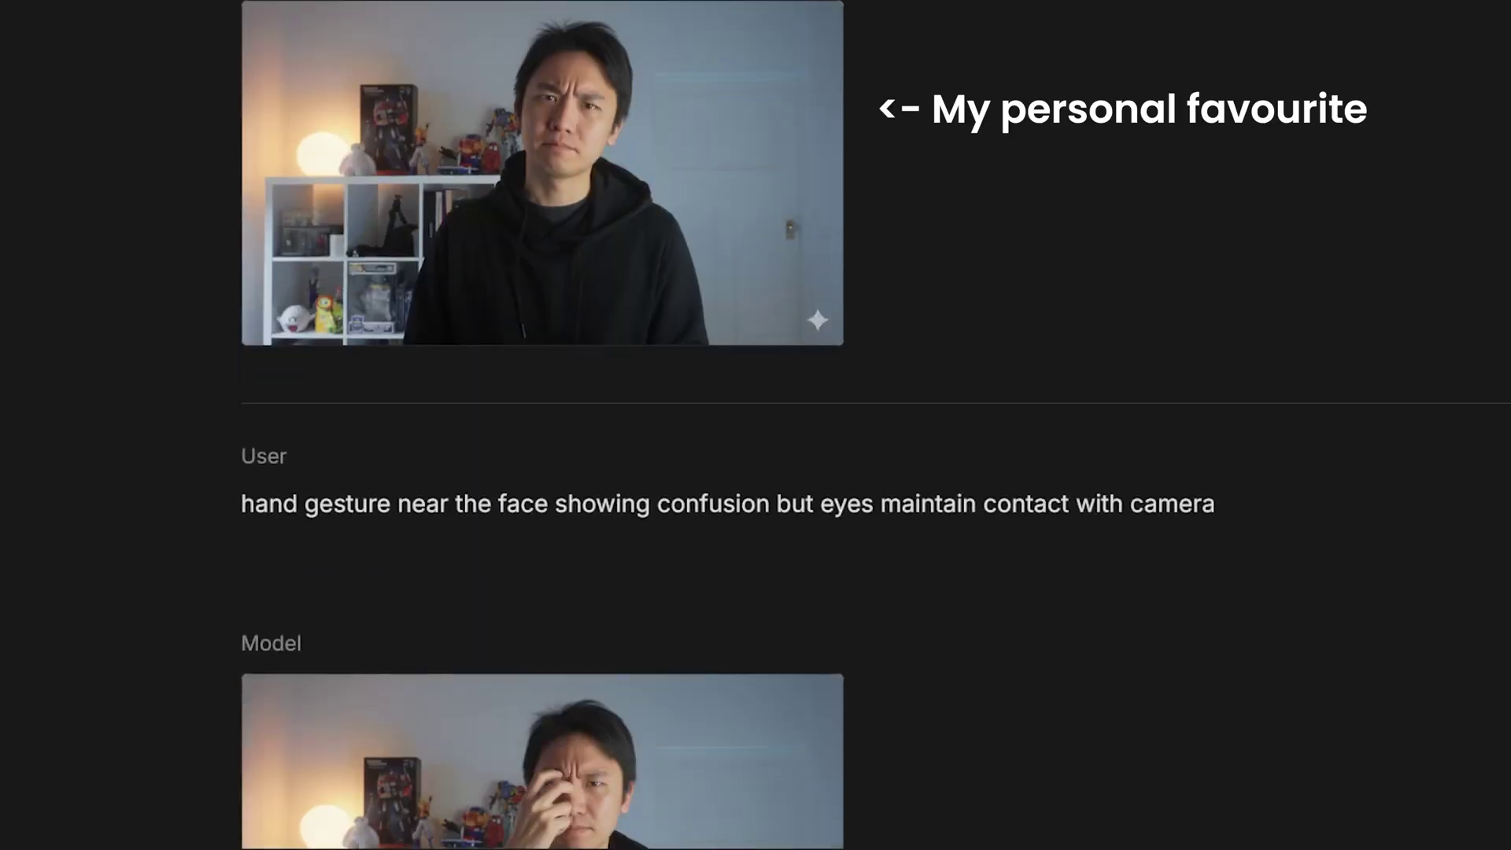
scroll(755, 424, down, 7)
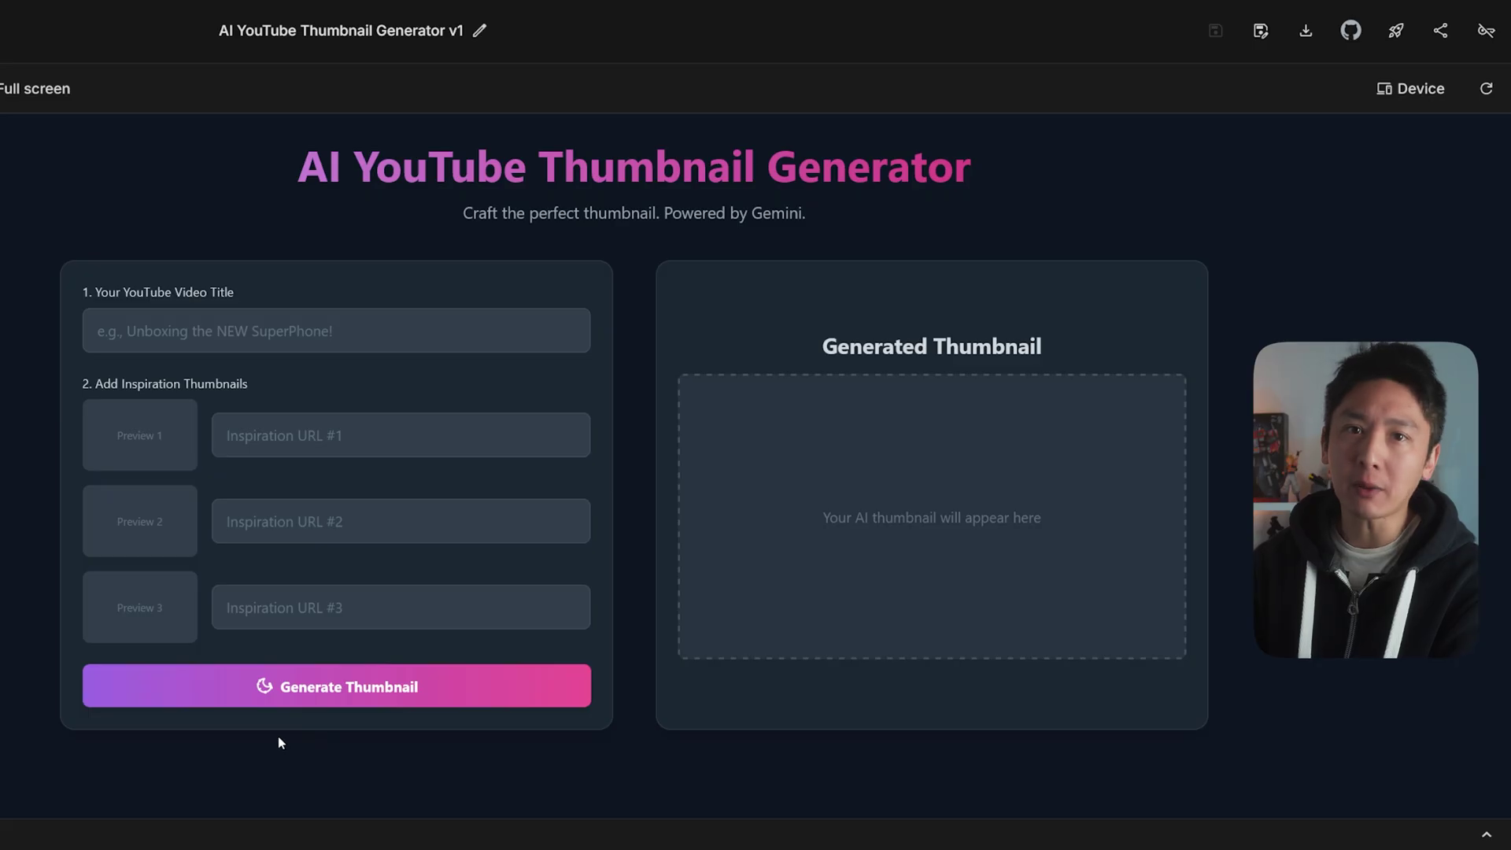
click(238, 323)
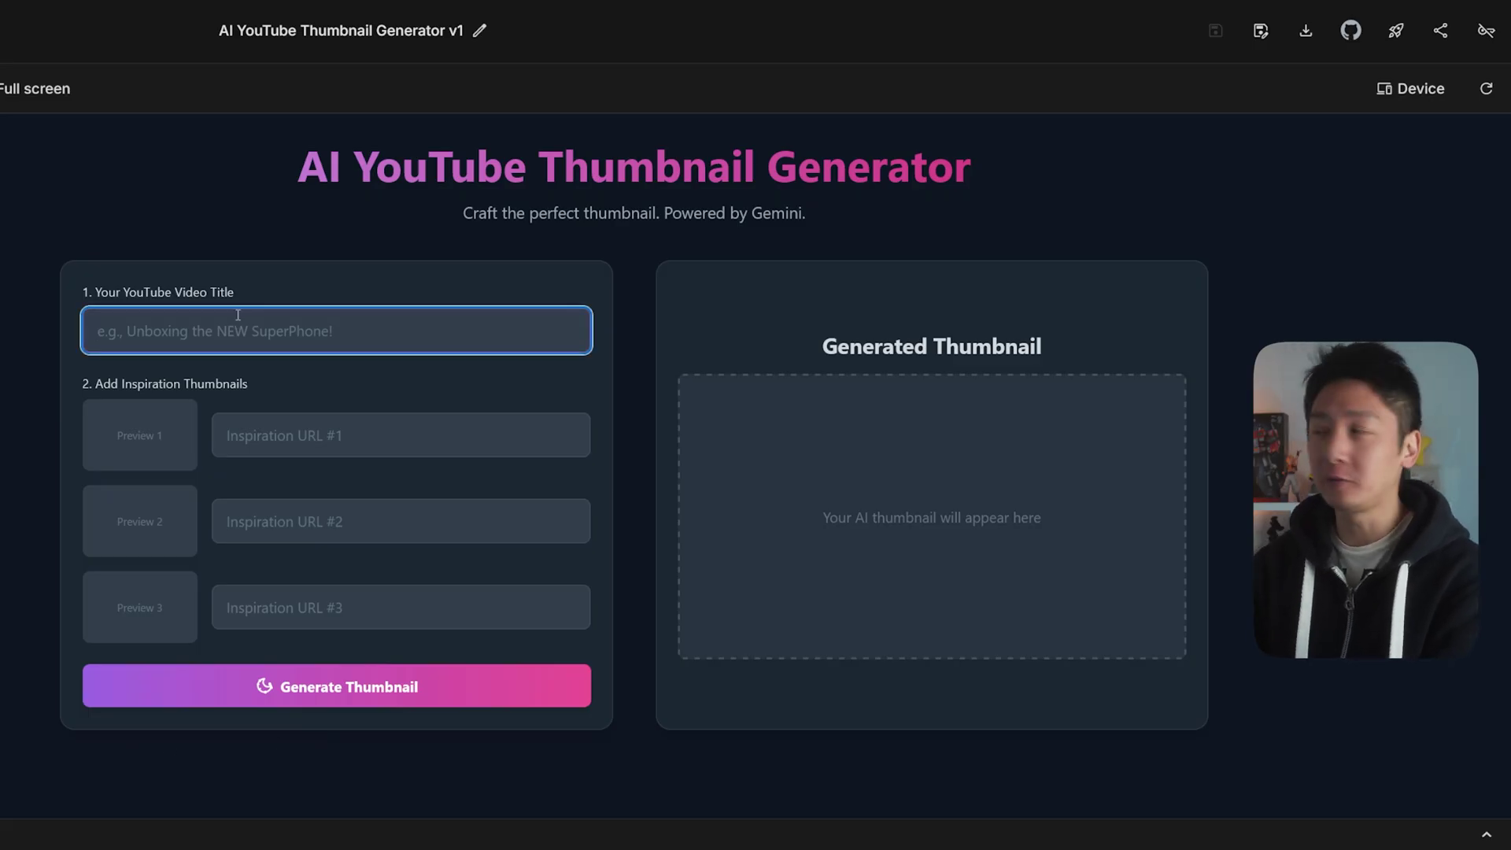
key(Tab)
key(Tab)
key(Tab)
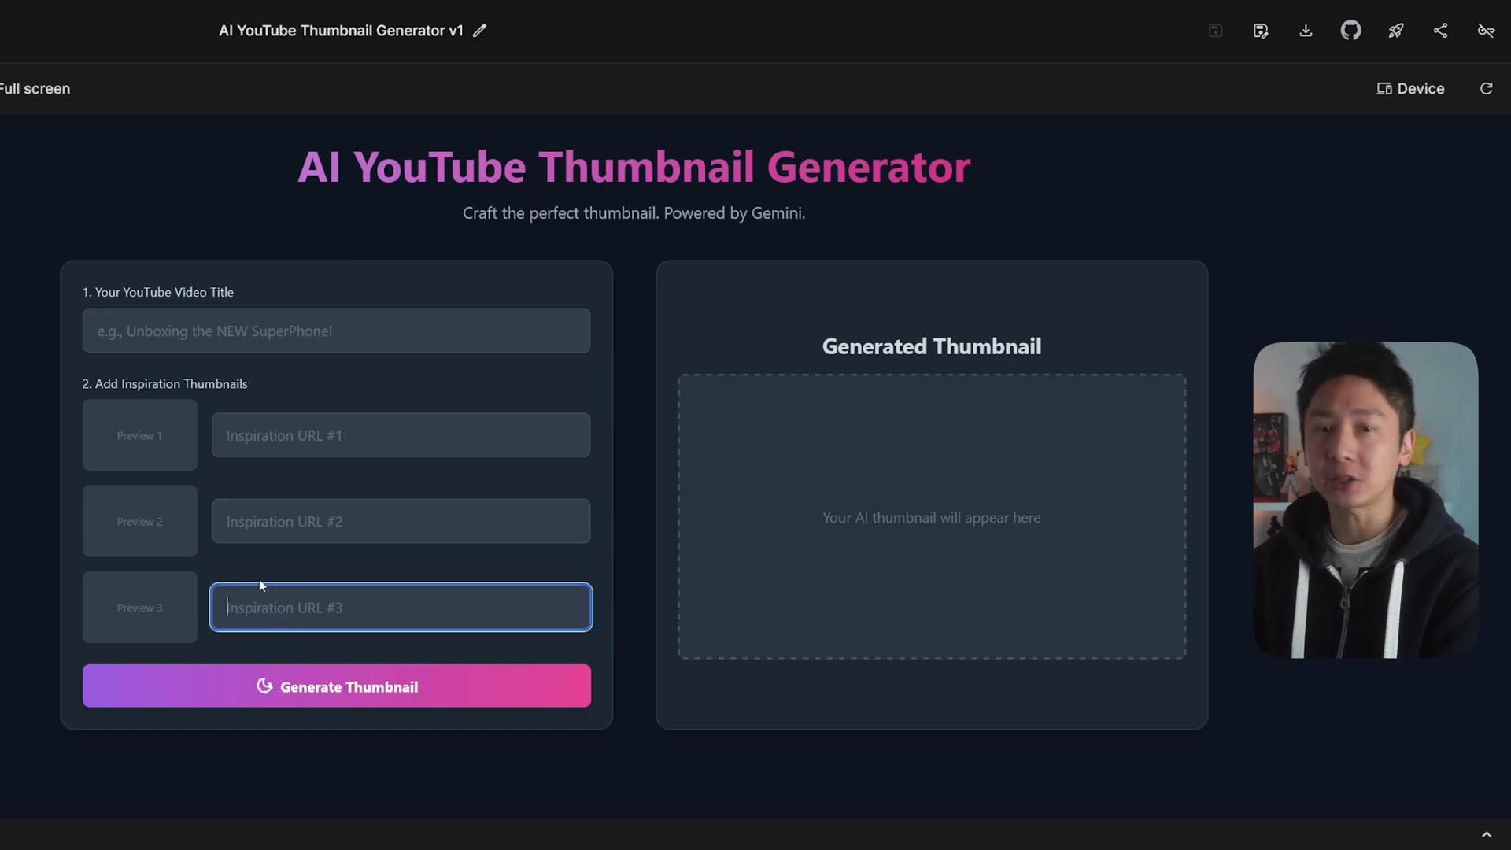
click(284, 442)
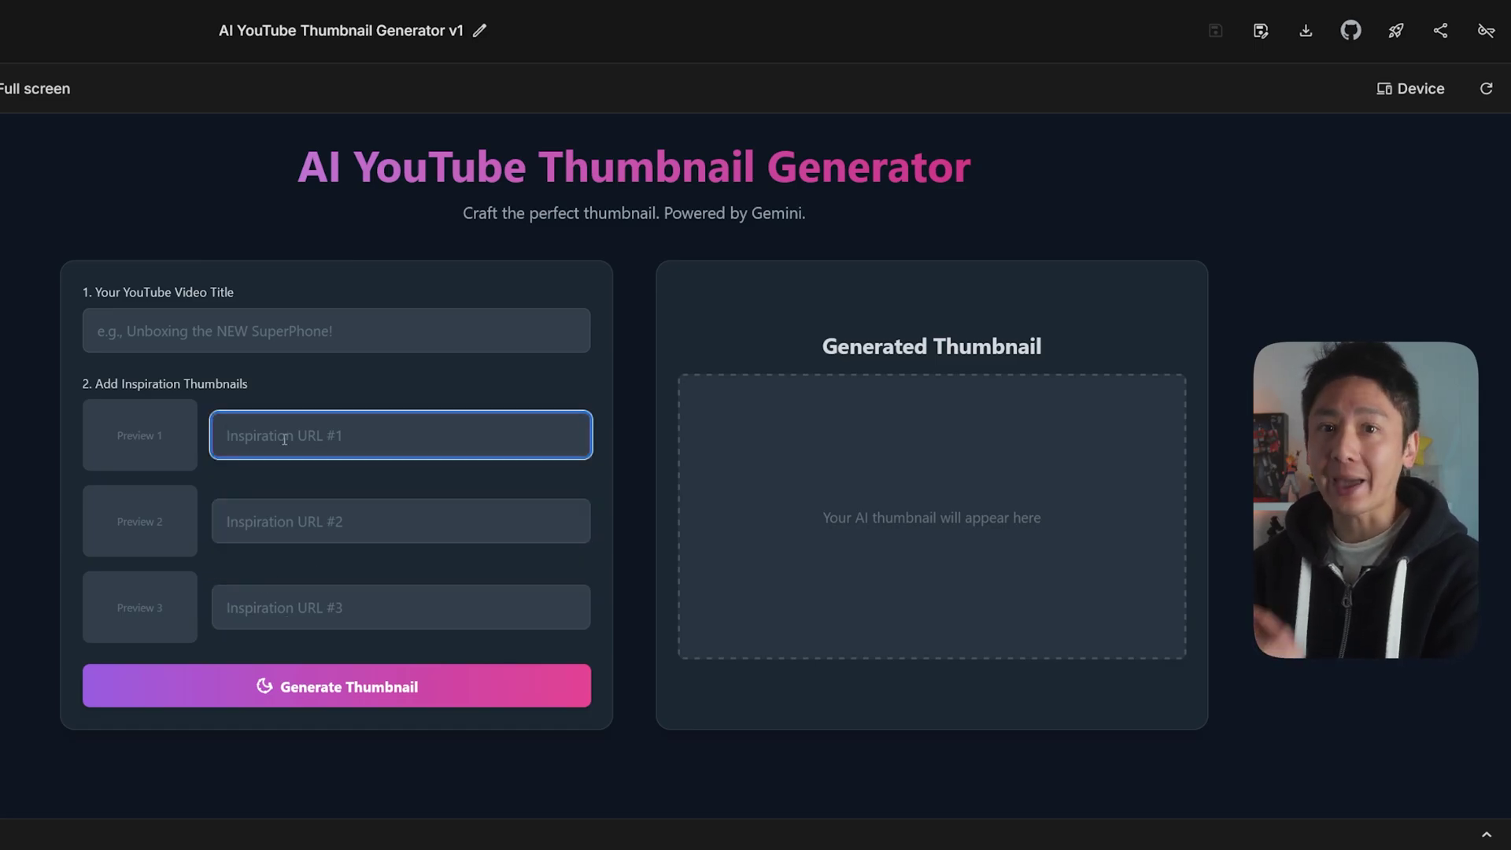
key(Tab)
key(Tab)
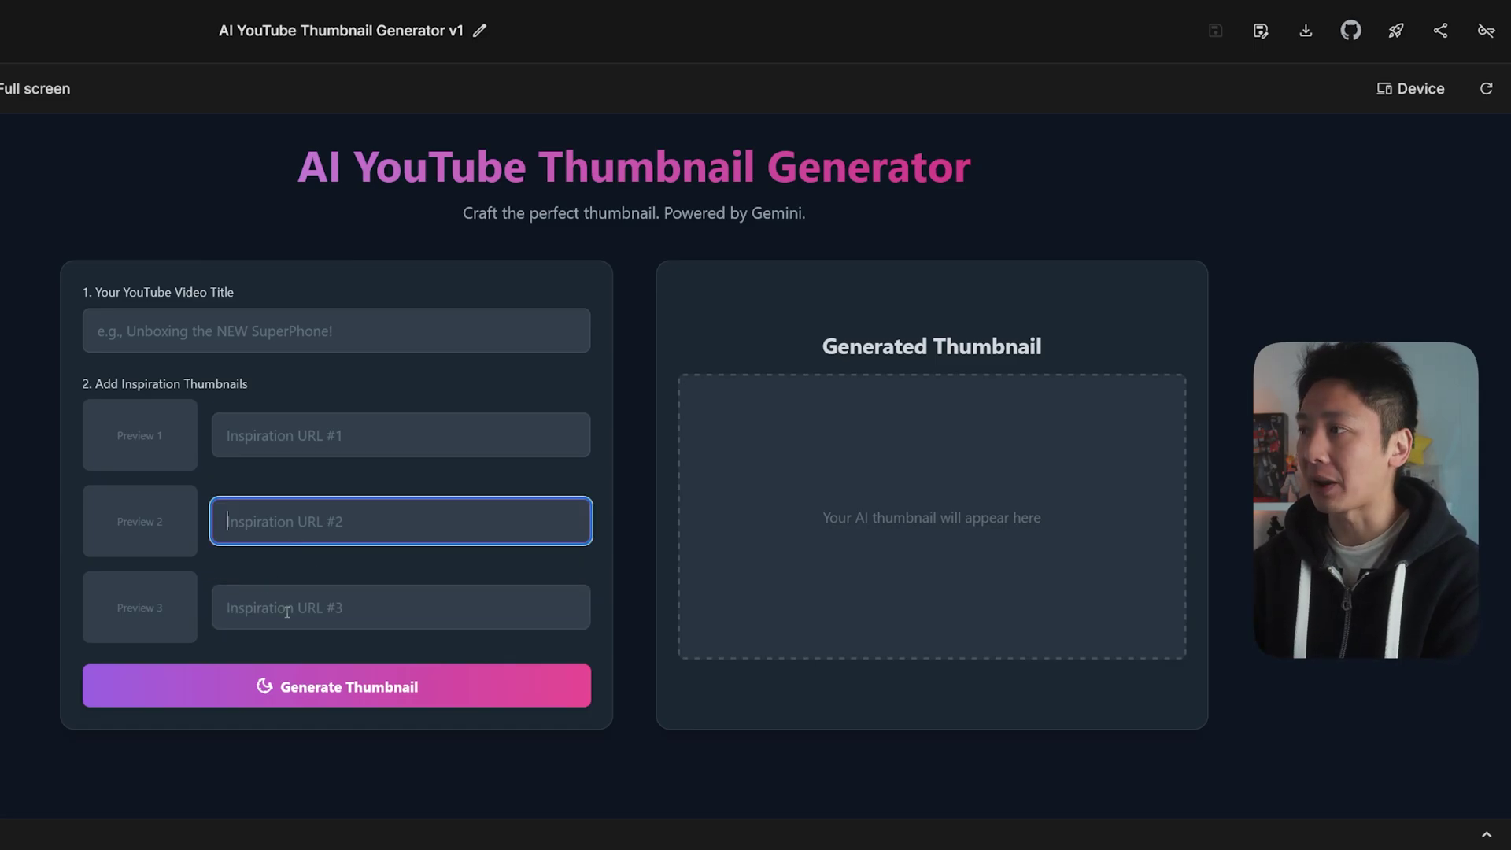
click(305, 329)
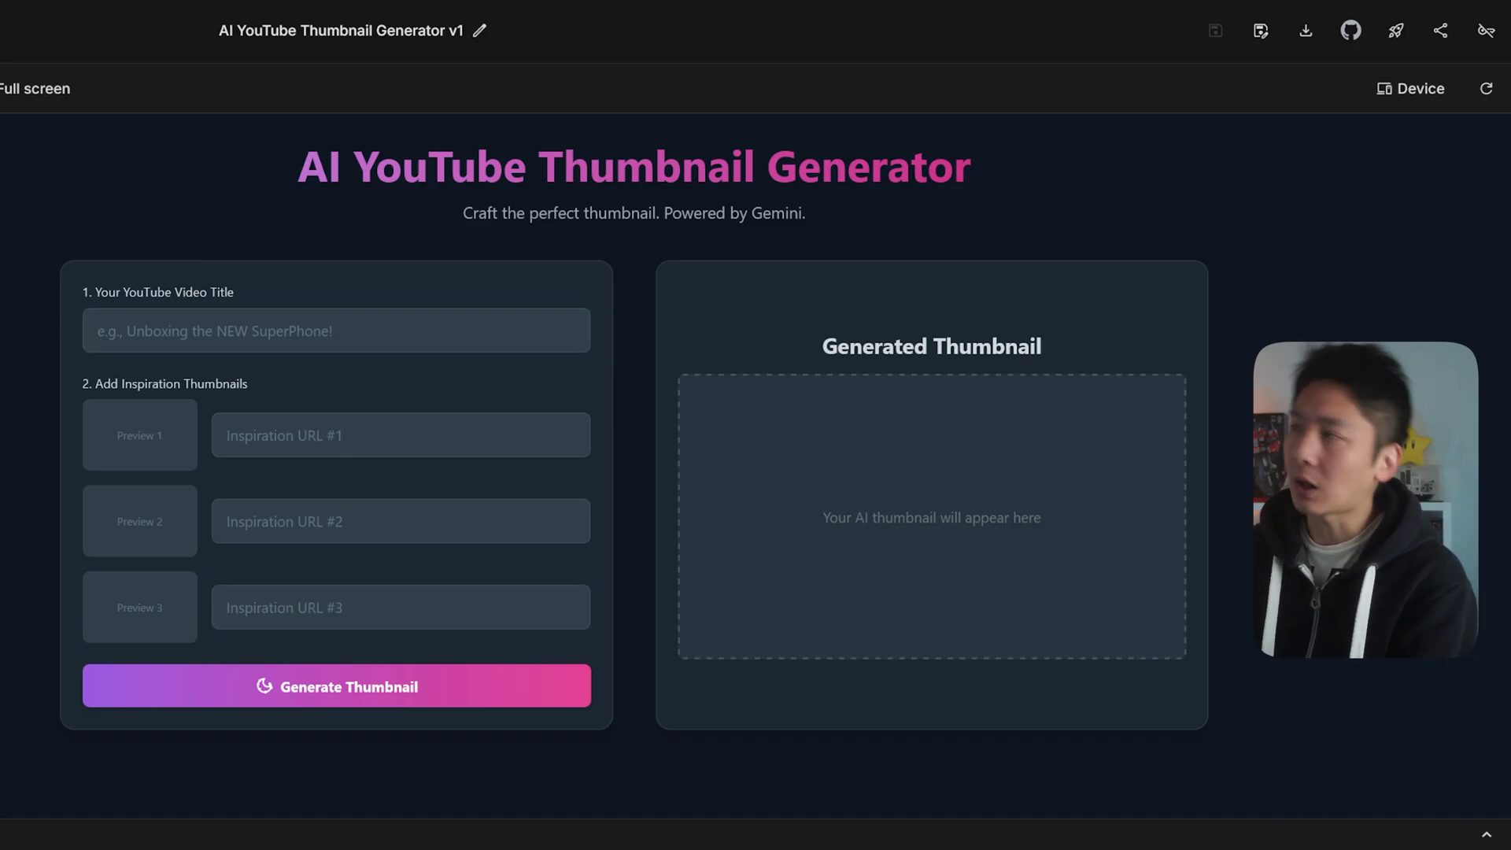
click(187, 336)
text(Why Most YouTubers Stay Stuck (And How to Fix It))
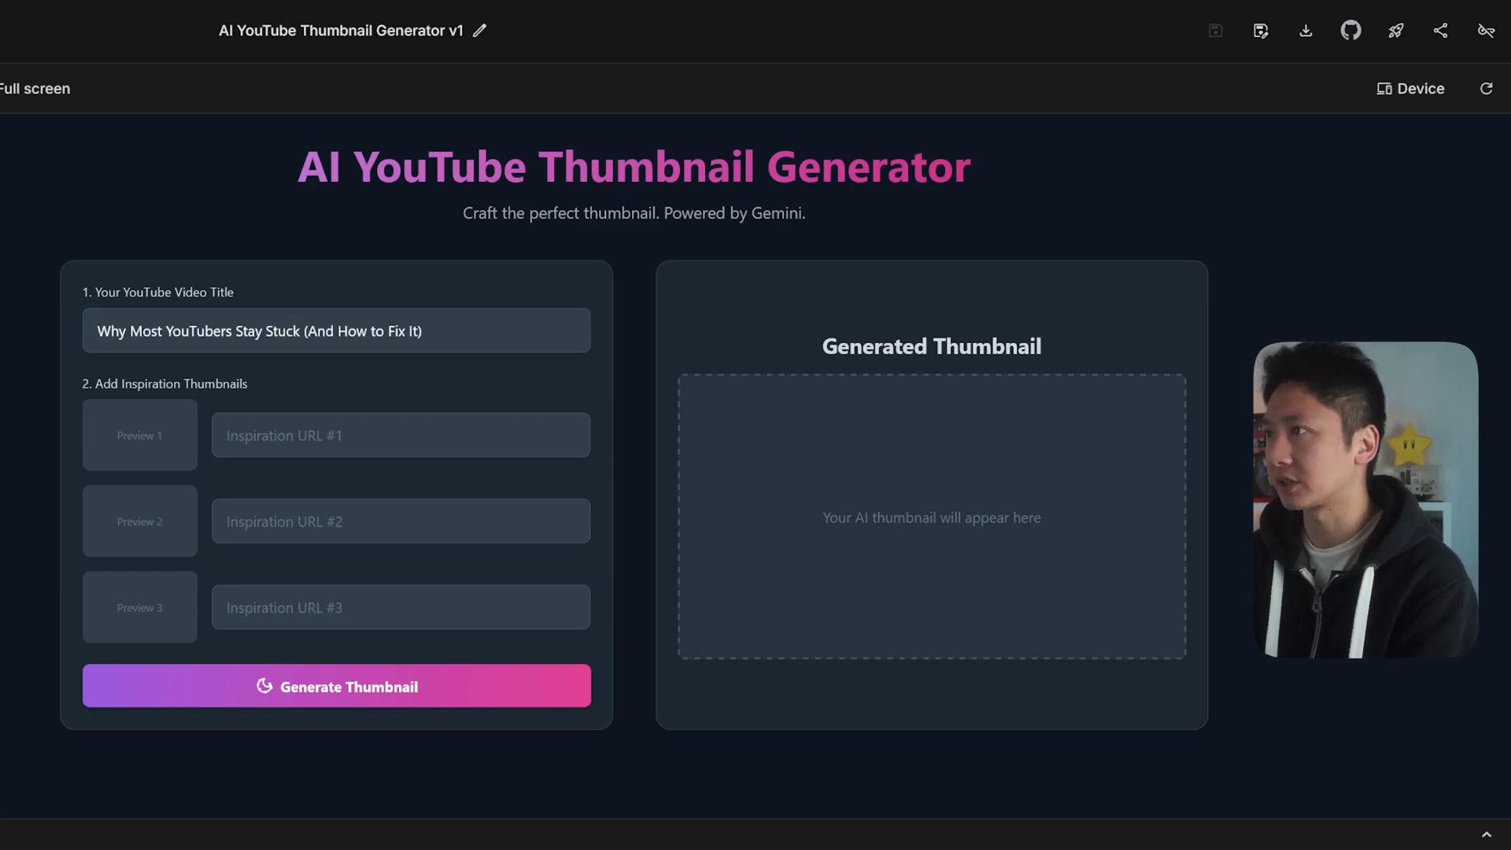
click(293, 417)
text(https://youtu.be/zYKJdzyAviE?si=icOxles_05mnFrHv)
click(553, 435)
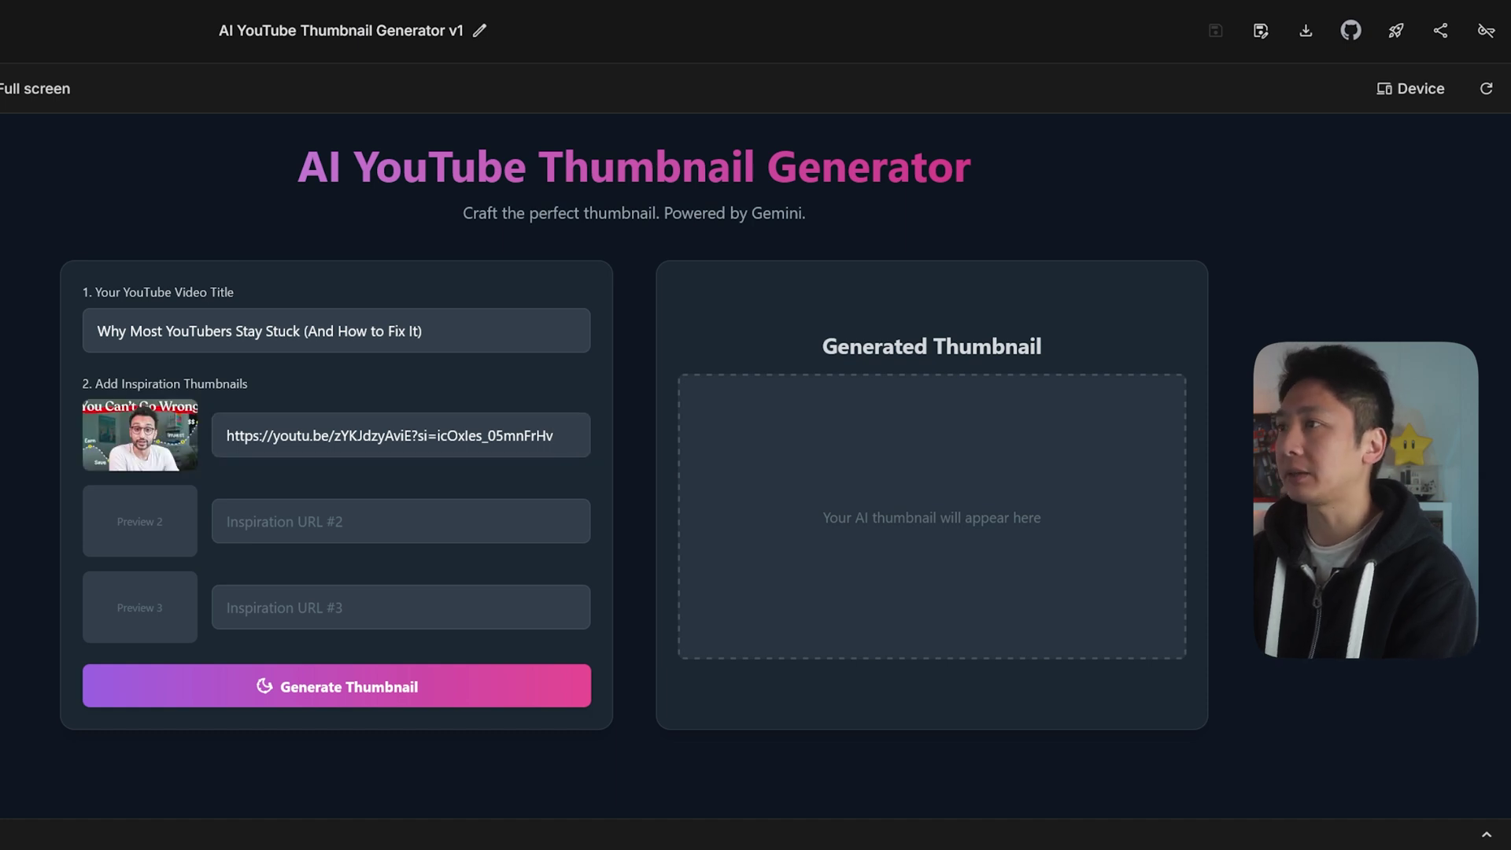
key(alt+Tab)
key(Tab)
text(https://youtu.be/dWf0AHcwKDk?si=CyO8JGwQ4UP28wAg)
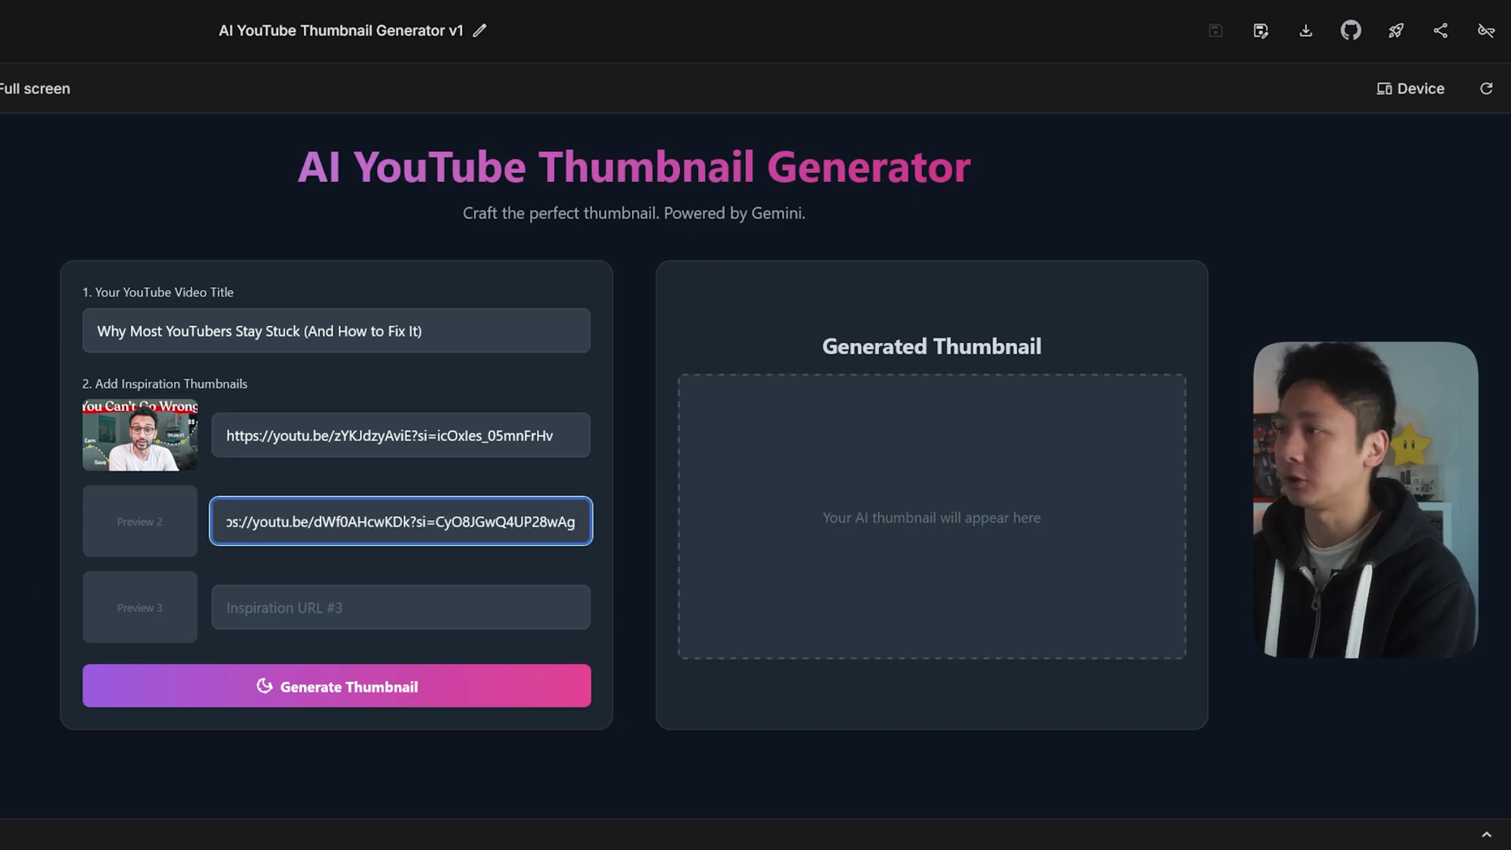
key(alt+Tab)
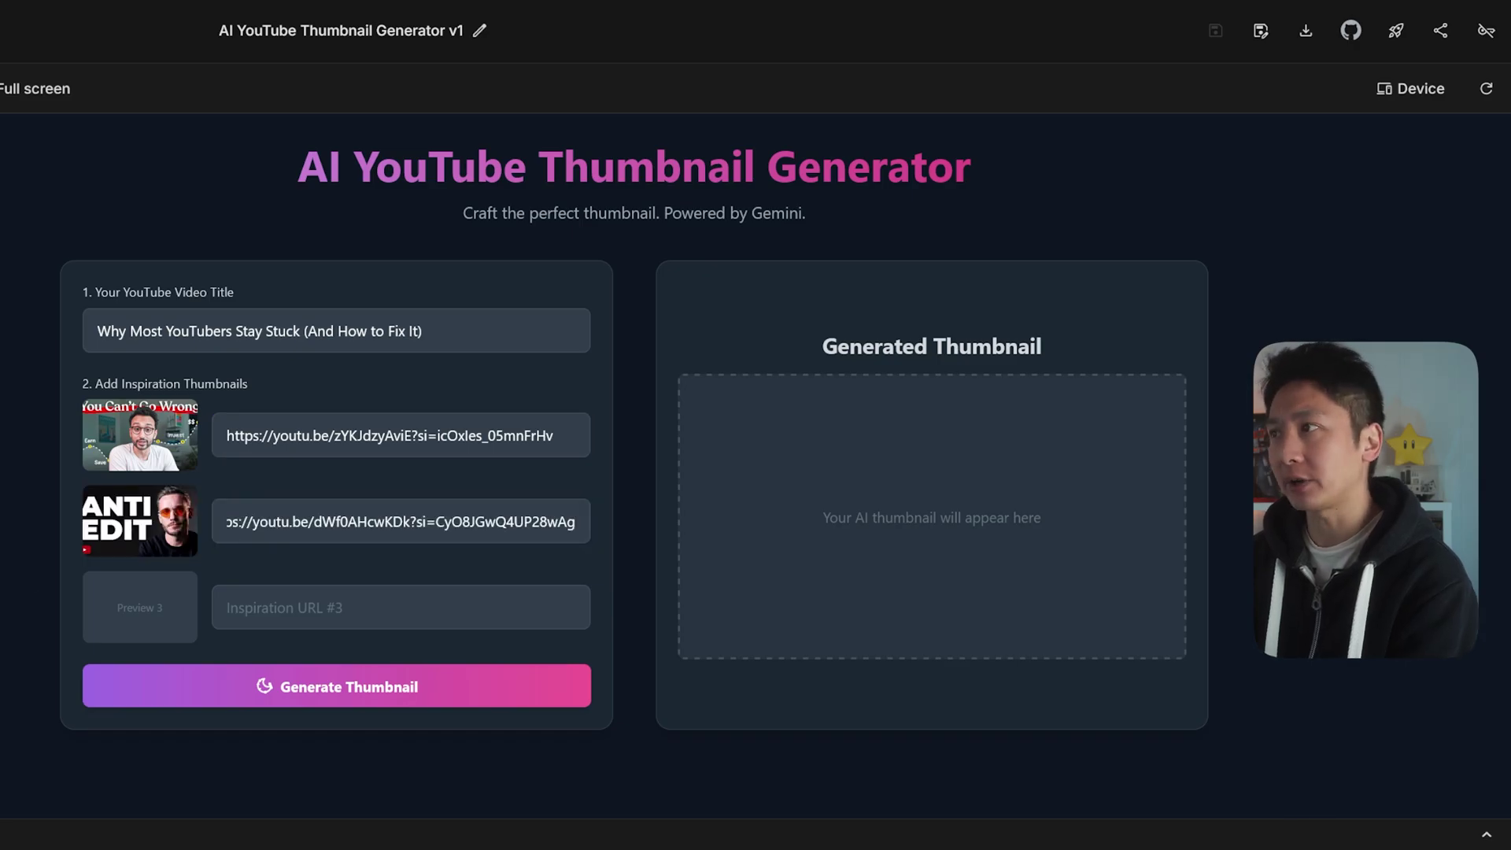
click(274, 621)
text(https://youtu.be/P3zU3BzaBWc?si=EY1f9PebnshRAtwz)
key(alt+Tab)
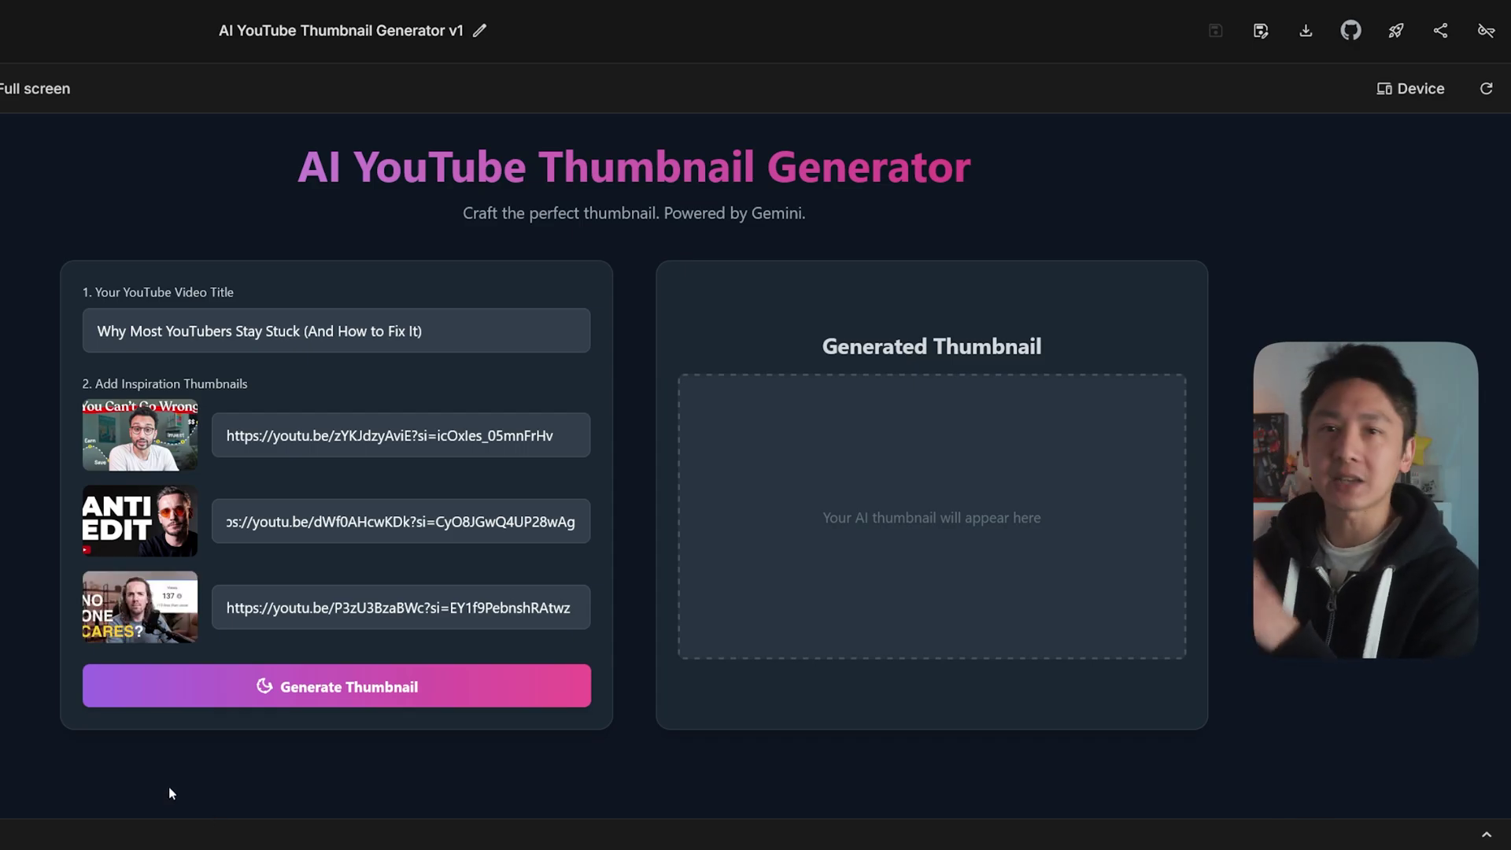
click(237, 697)
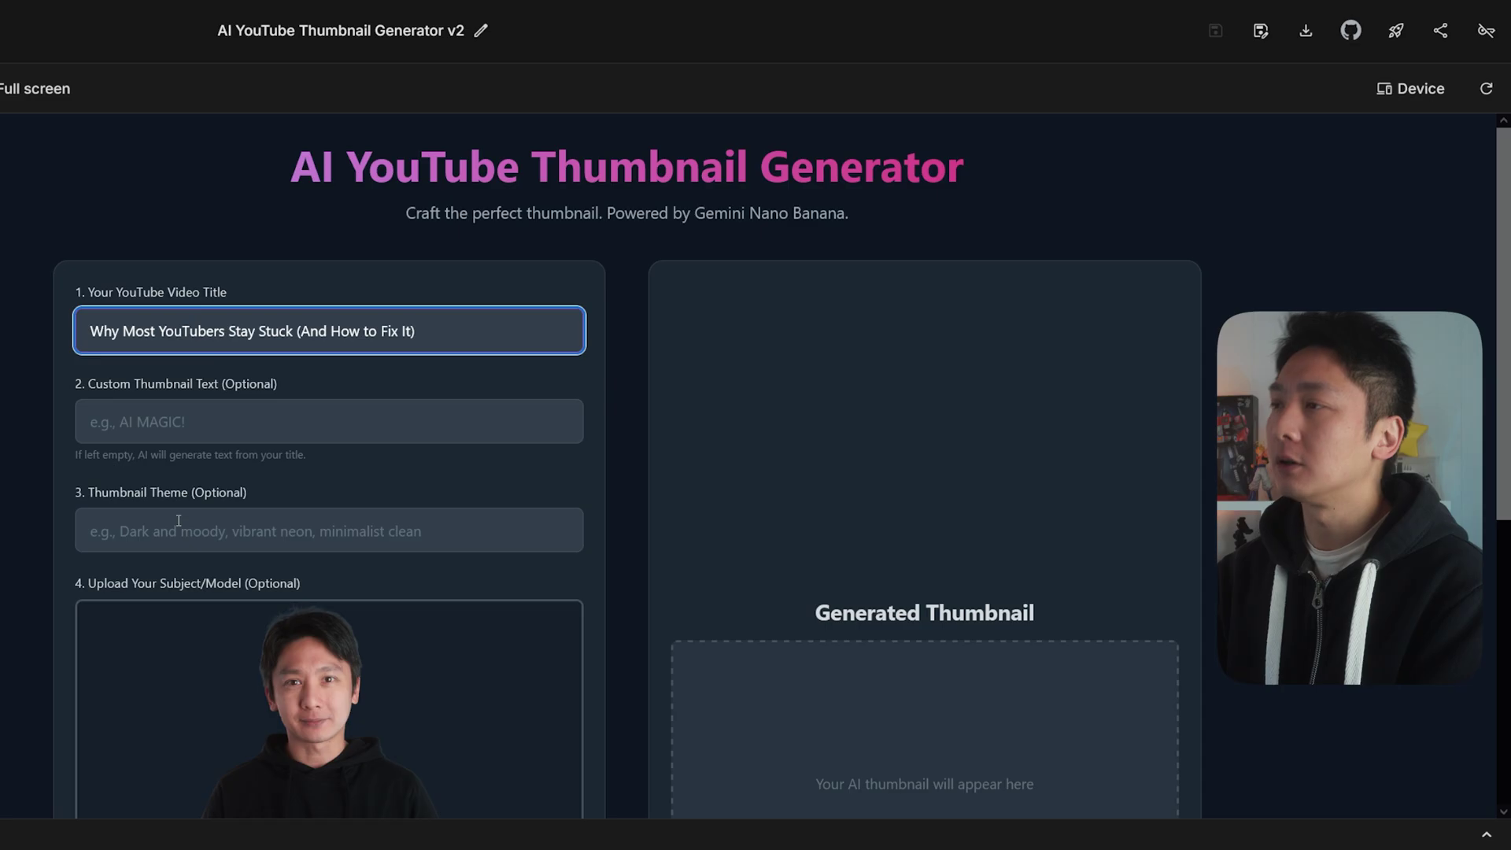
Check the uploaded subject photo and inspiration thumbnails in version 2 of the generator and generate a thumbnail without custom text or theme.
scroll(4, 562, down, 6)
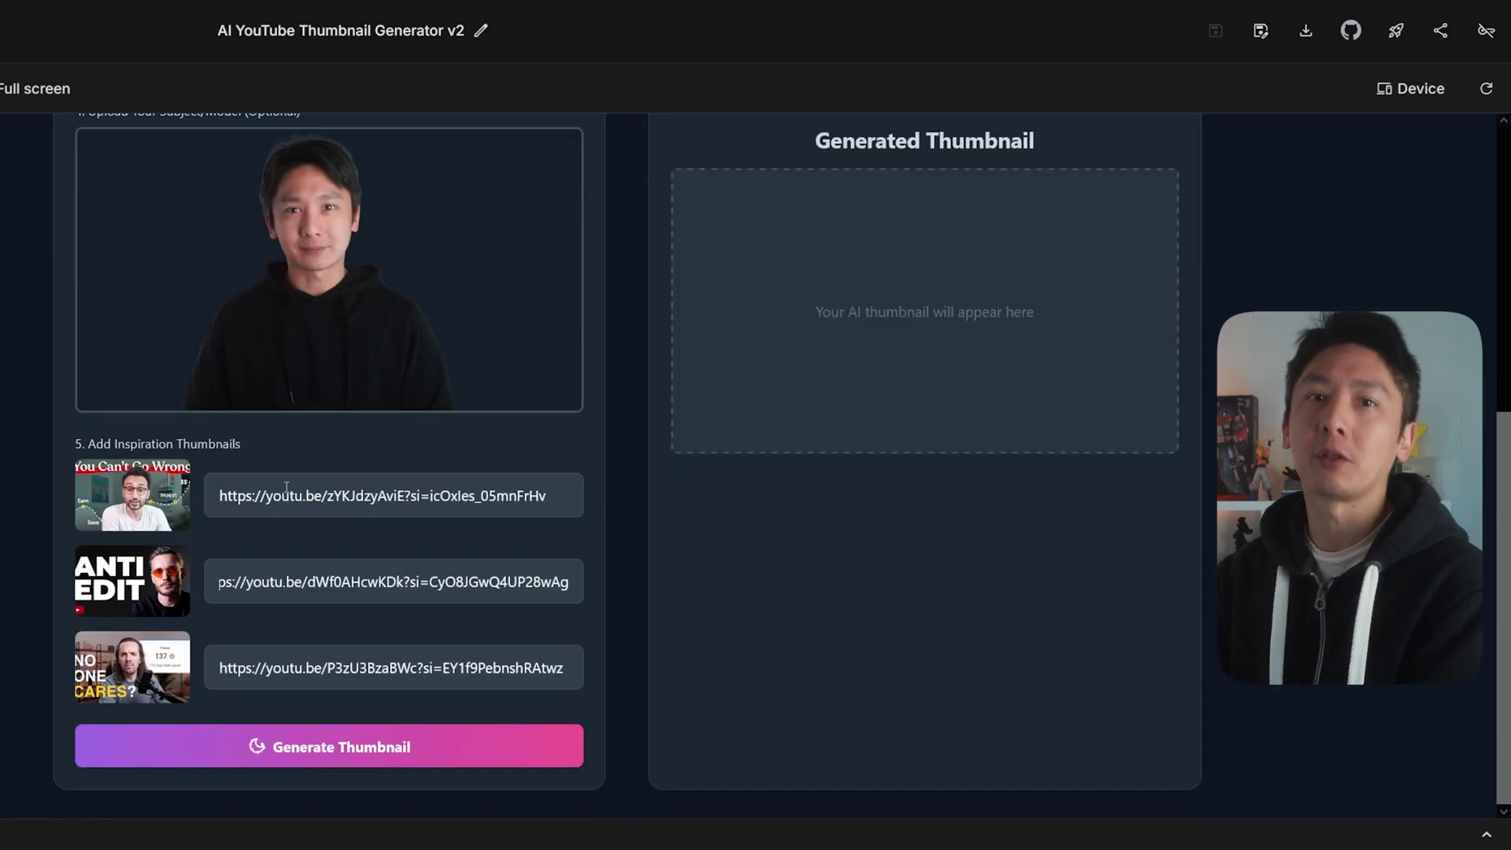
scroll(286, 487, up, 3)
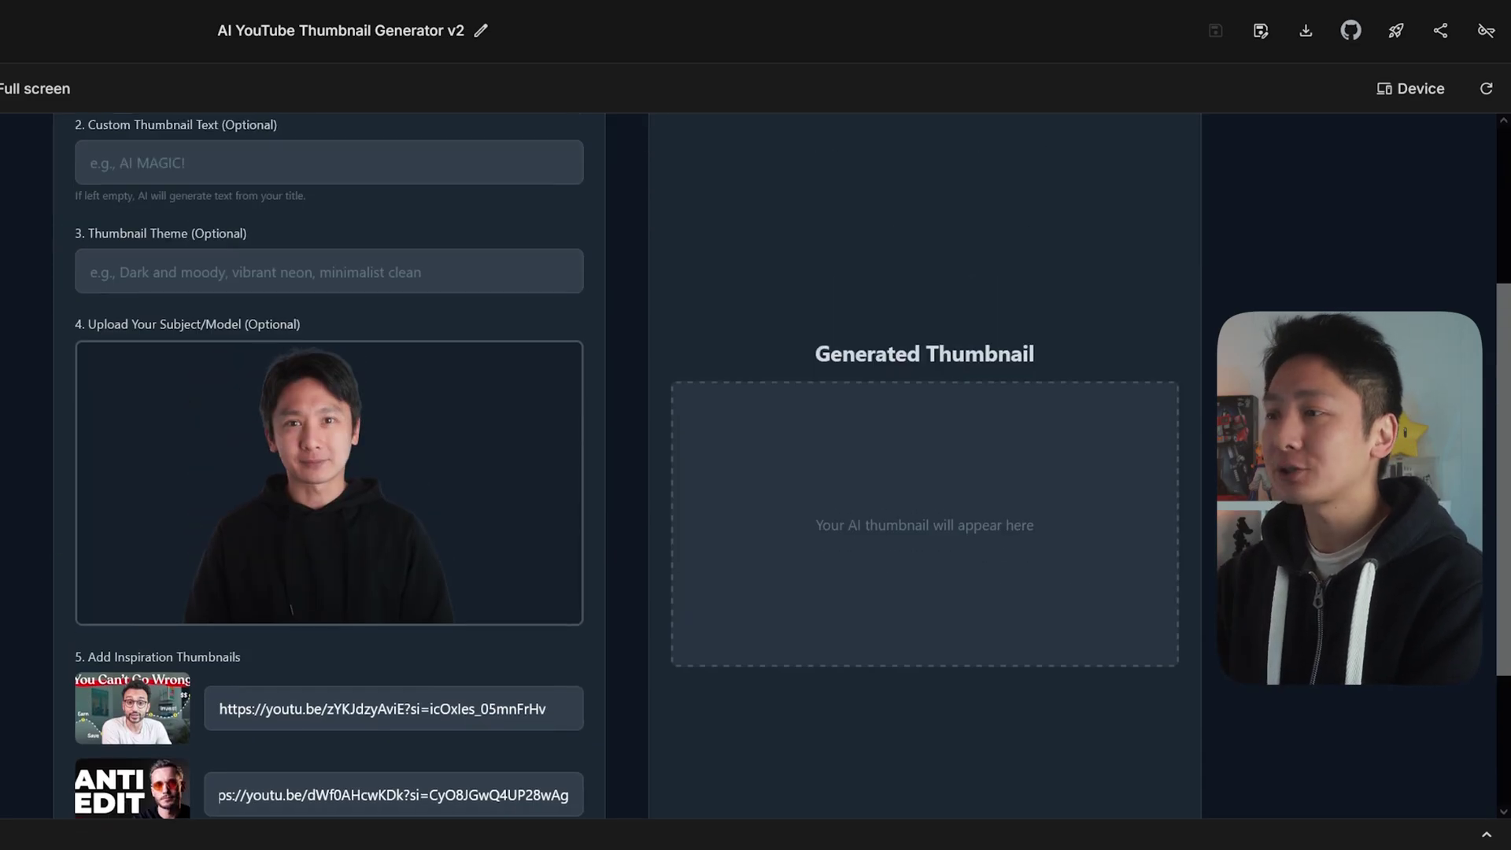
mouse_move(313, 599)
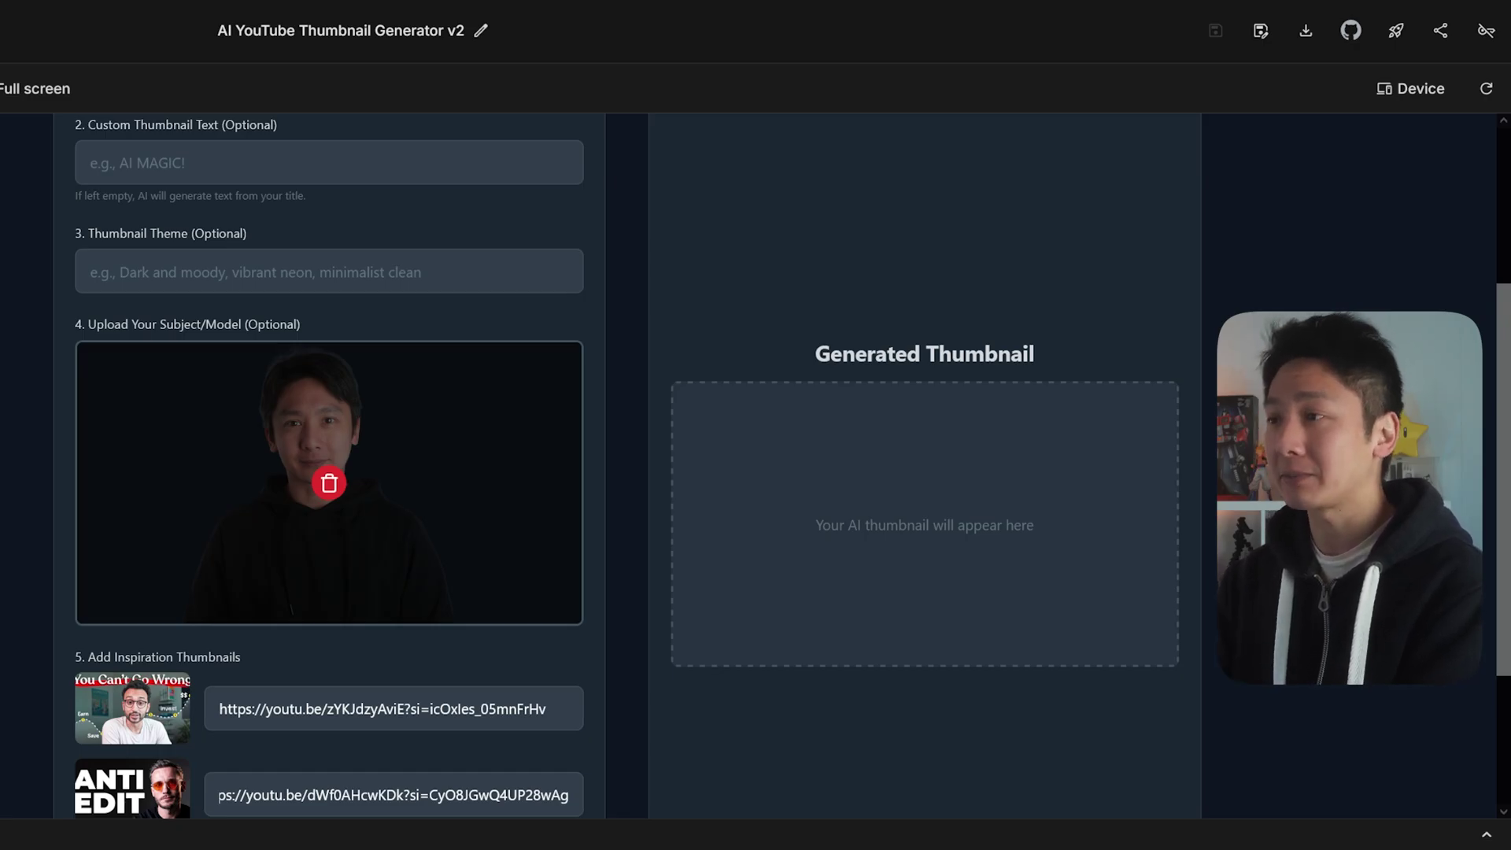
scroll(612, 667, down, 3)
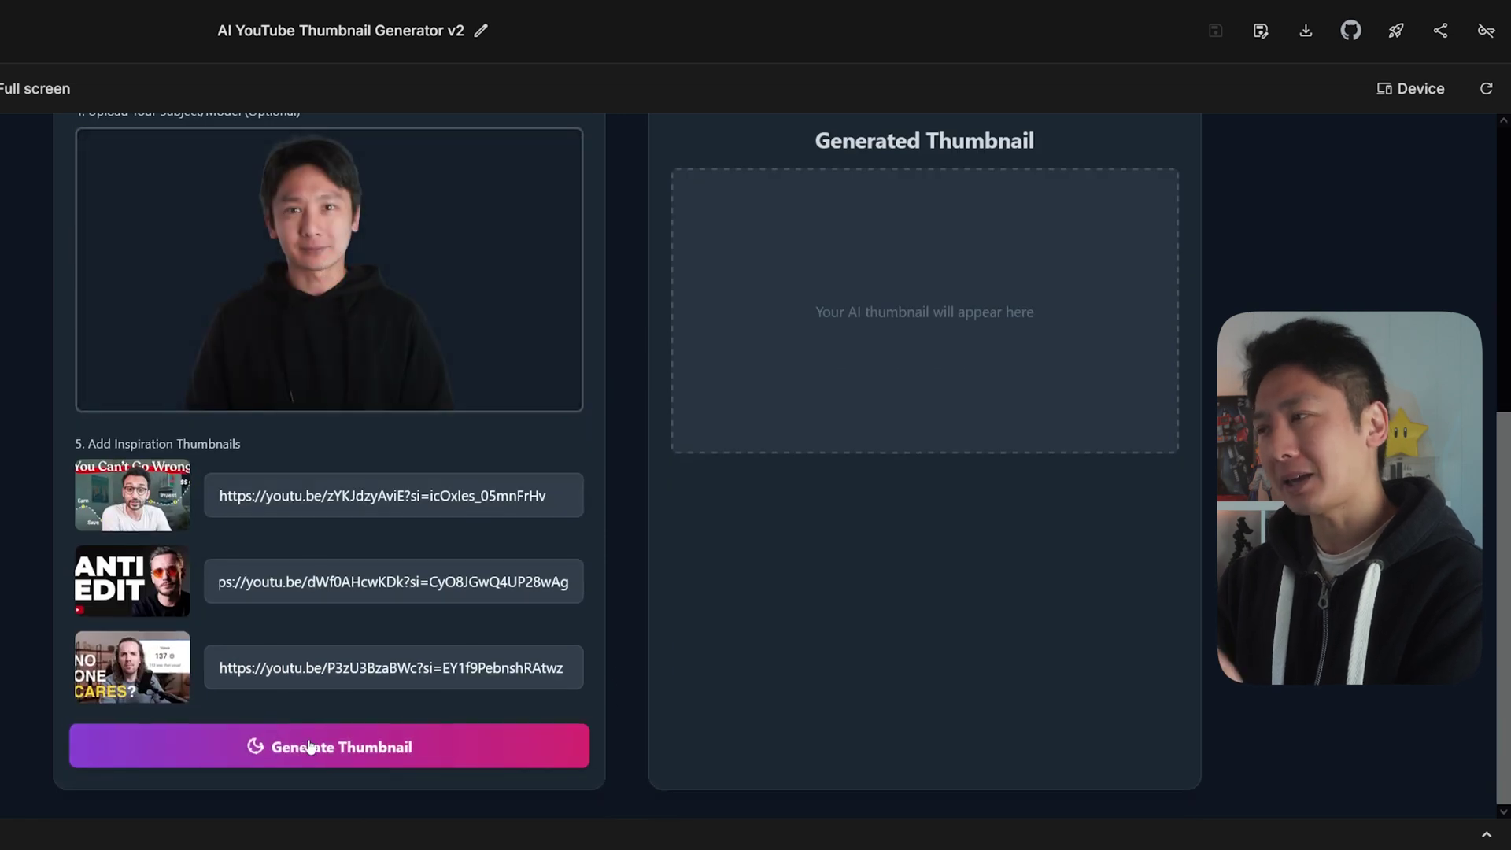
click(313, 763)
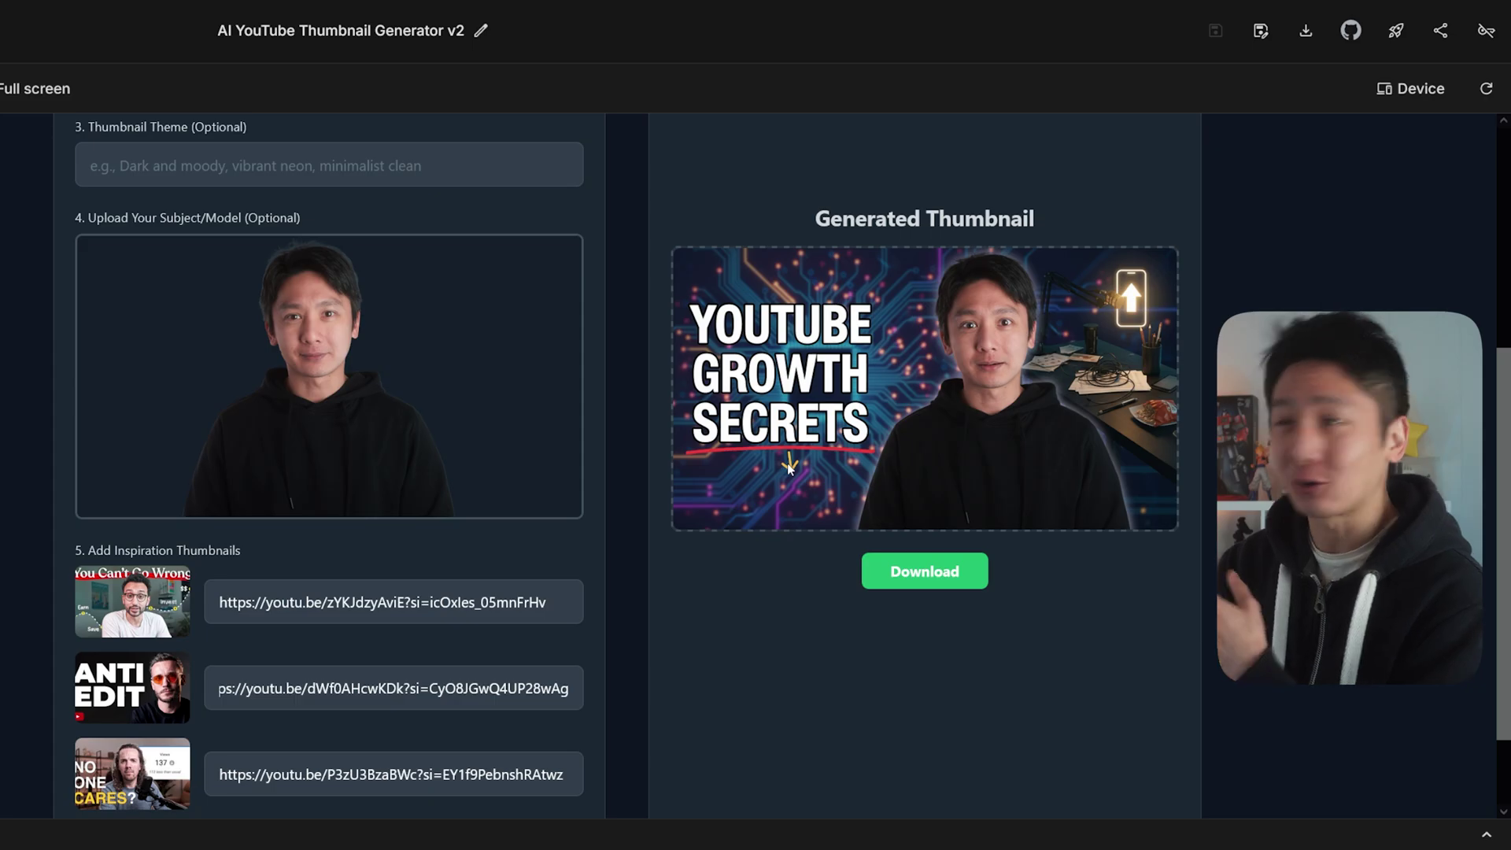
scroll(667, 708, up, 1)
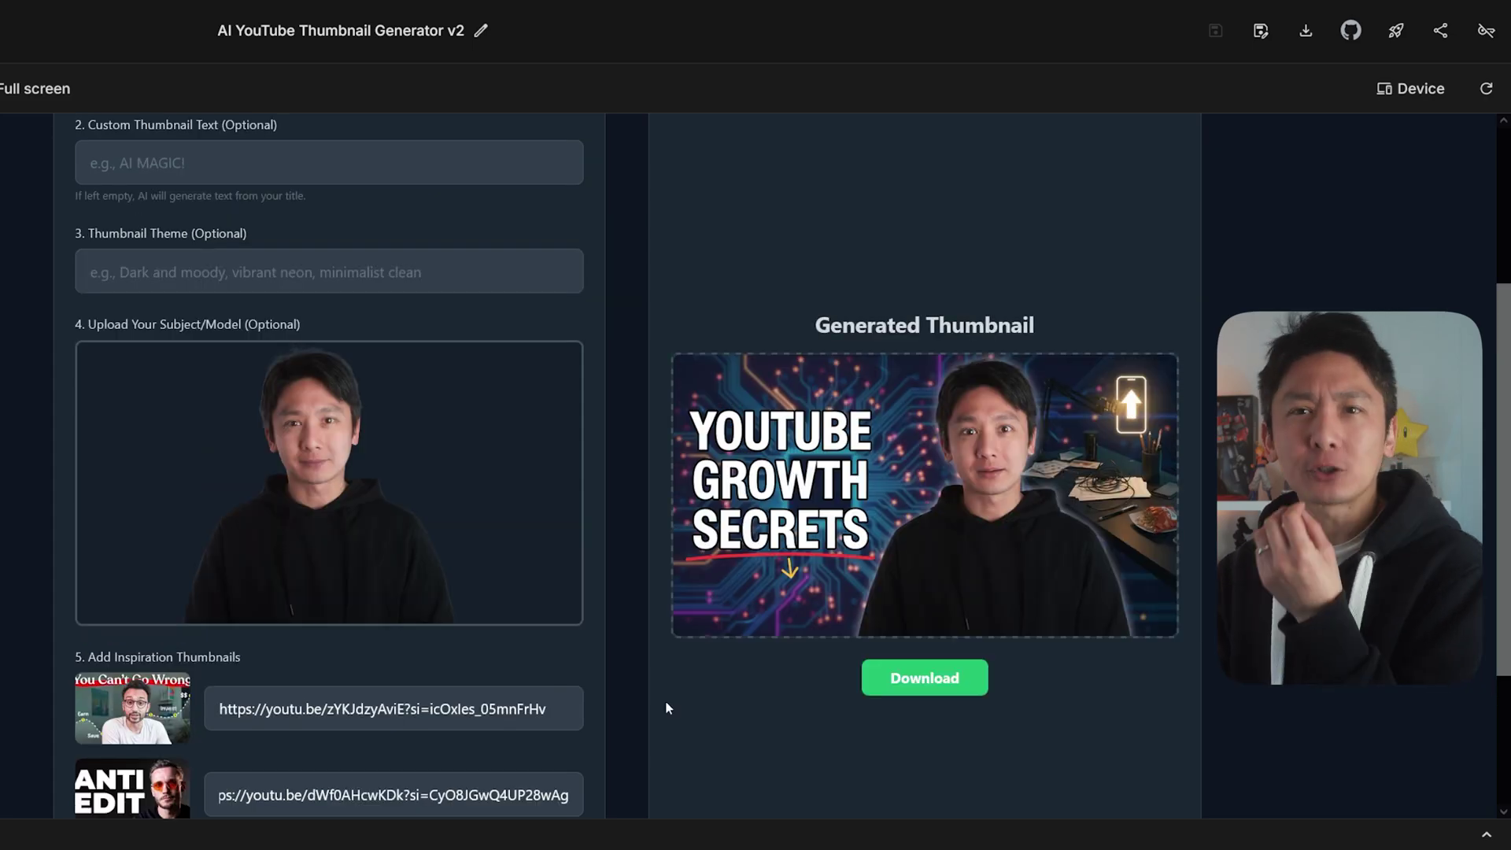
scroll(665, 708, up, 2)
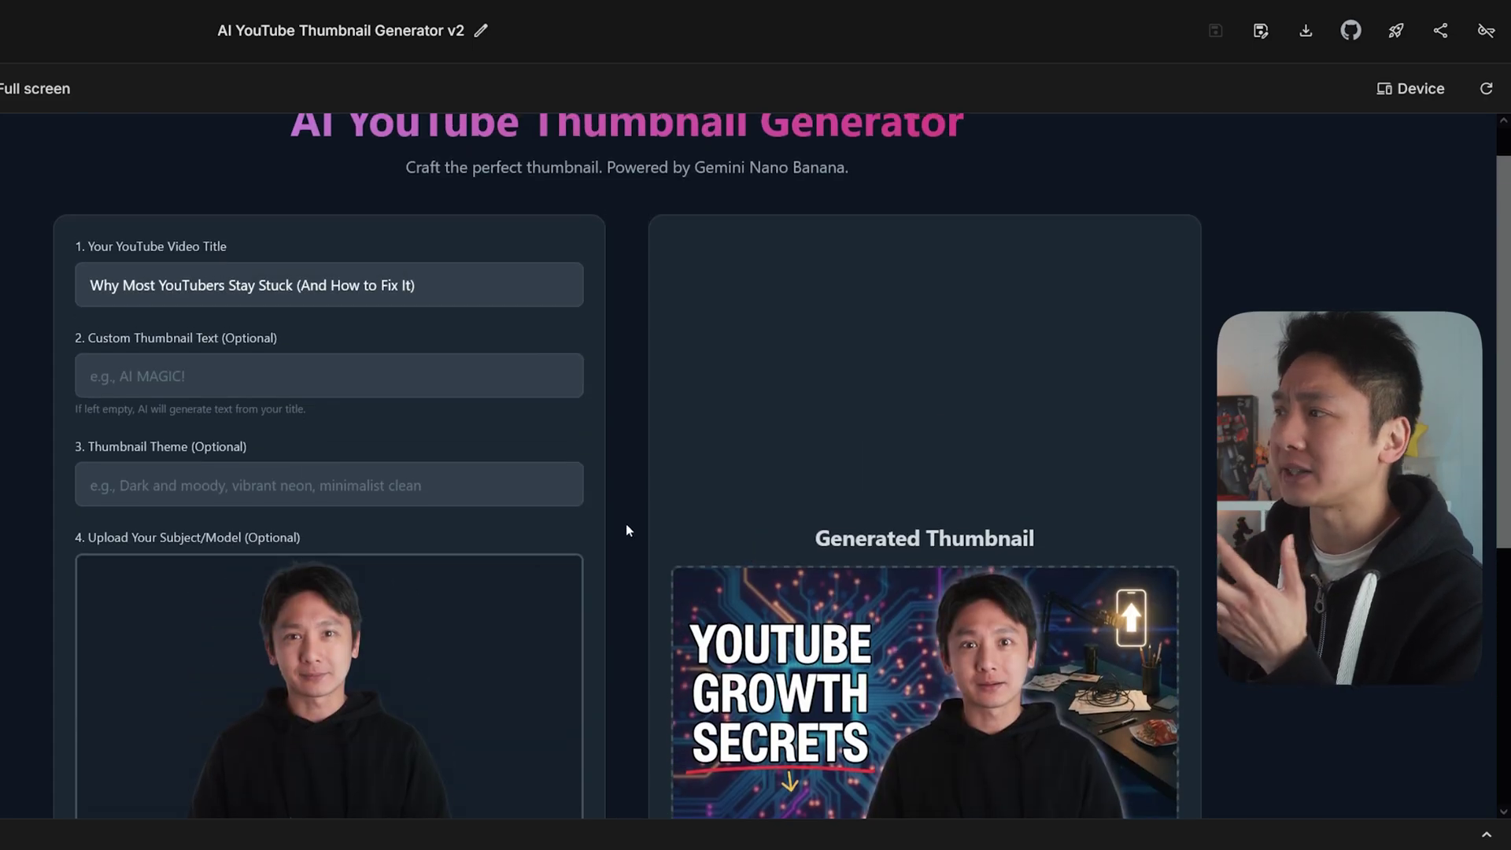
scroll(627, 529, down, 1)
click(182, 267)
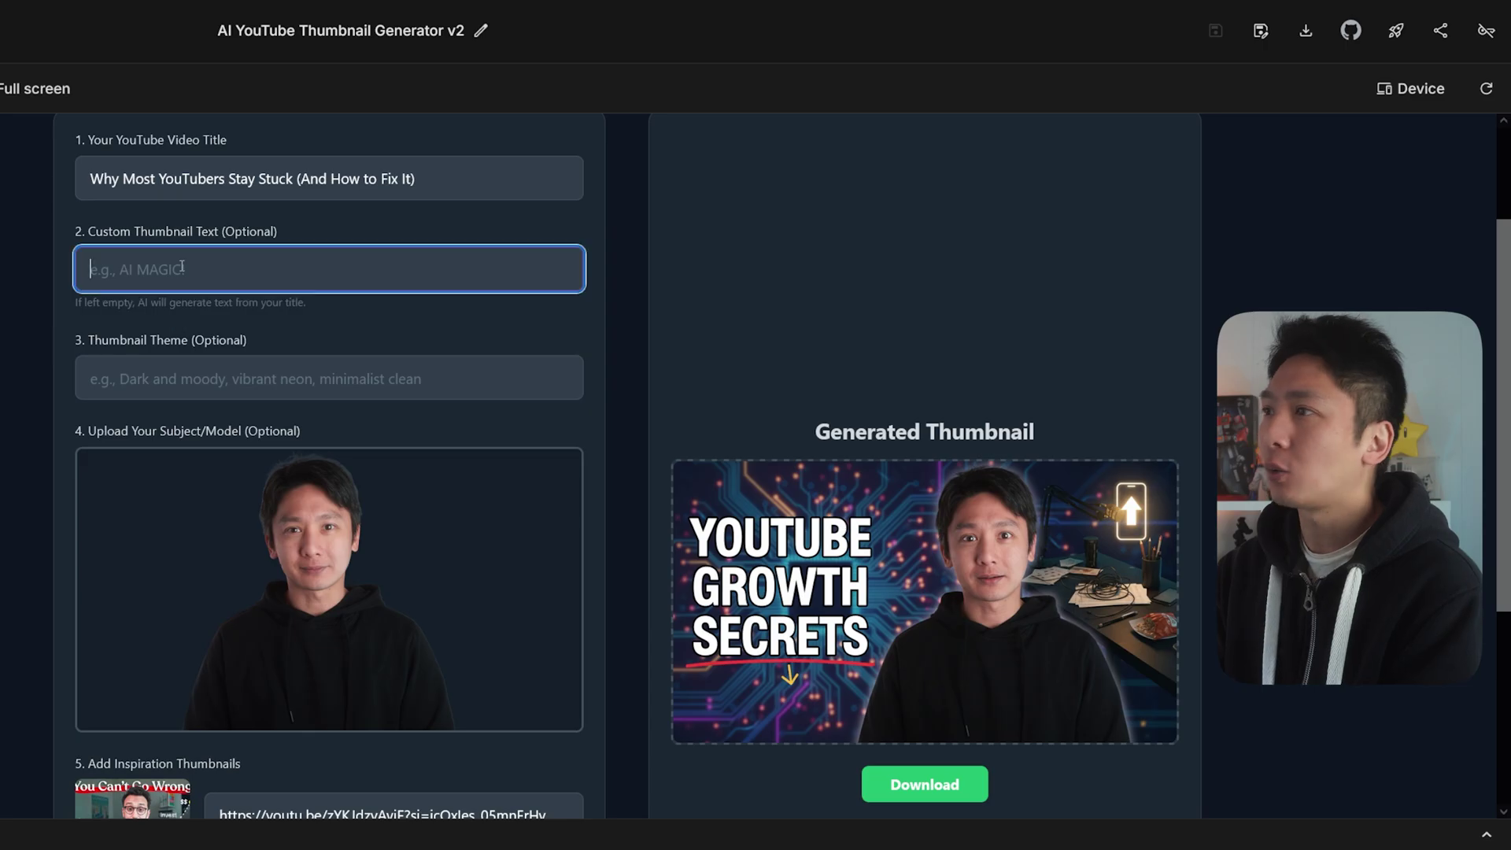
key(Tab)
click(181, 268)
click(207, 357)
key(shift+Tab)
click(202, 324)
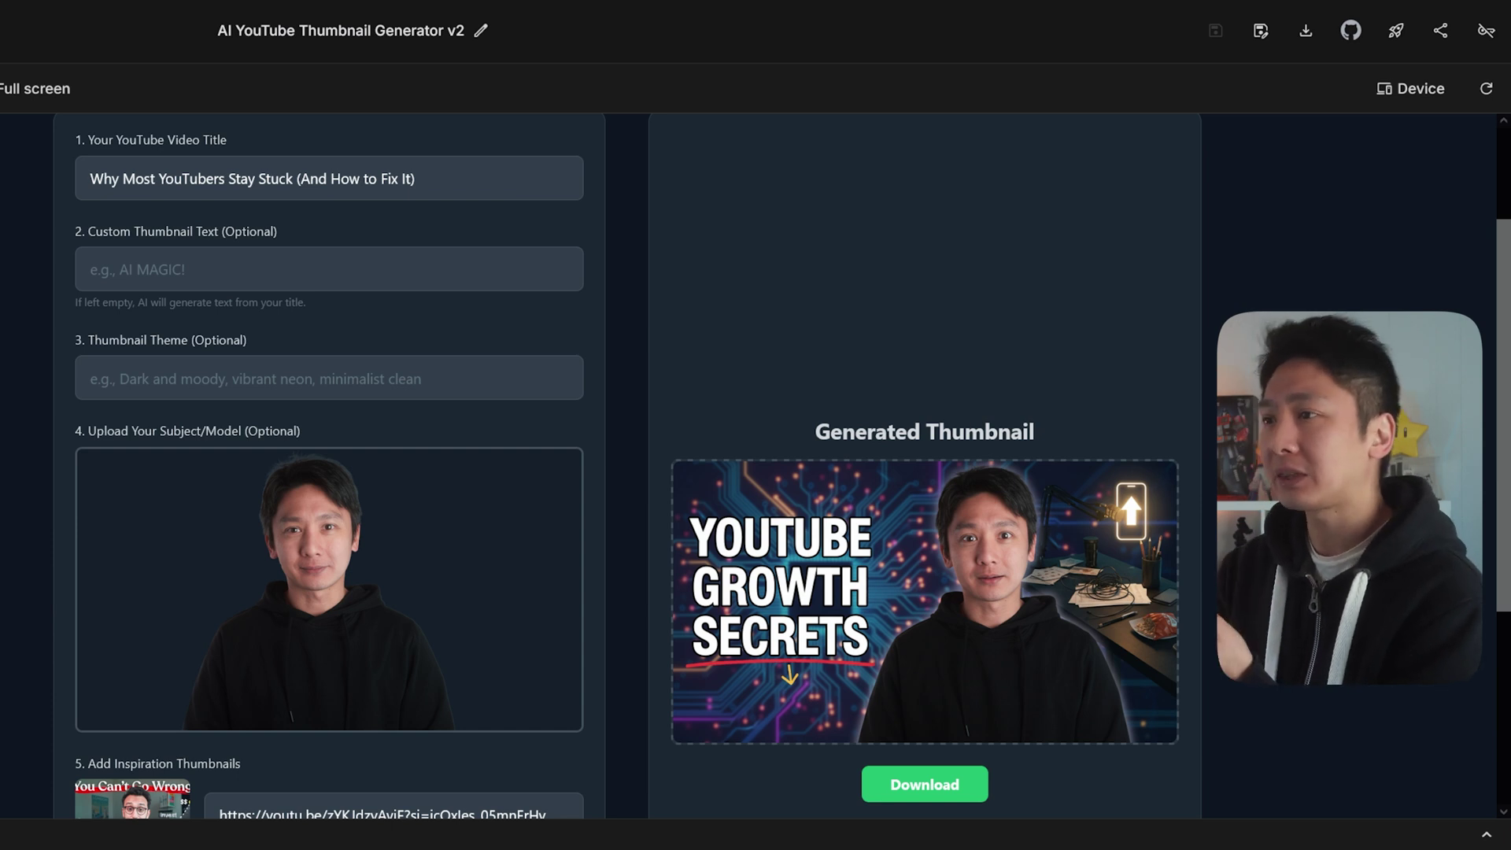
mouse_move(329, 589)
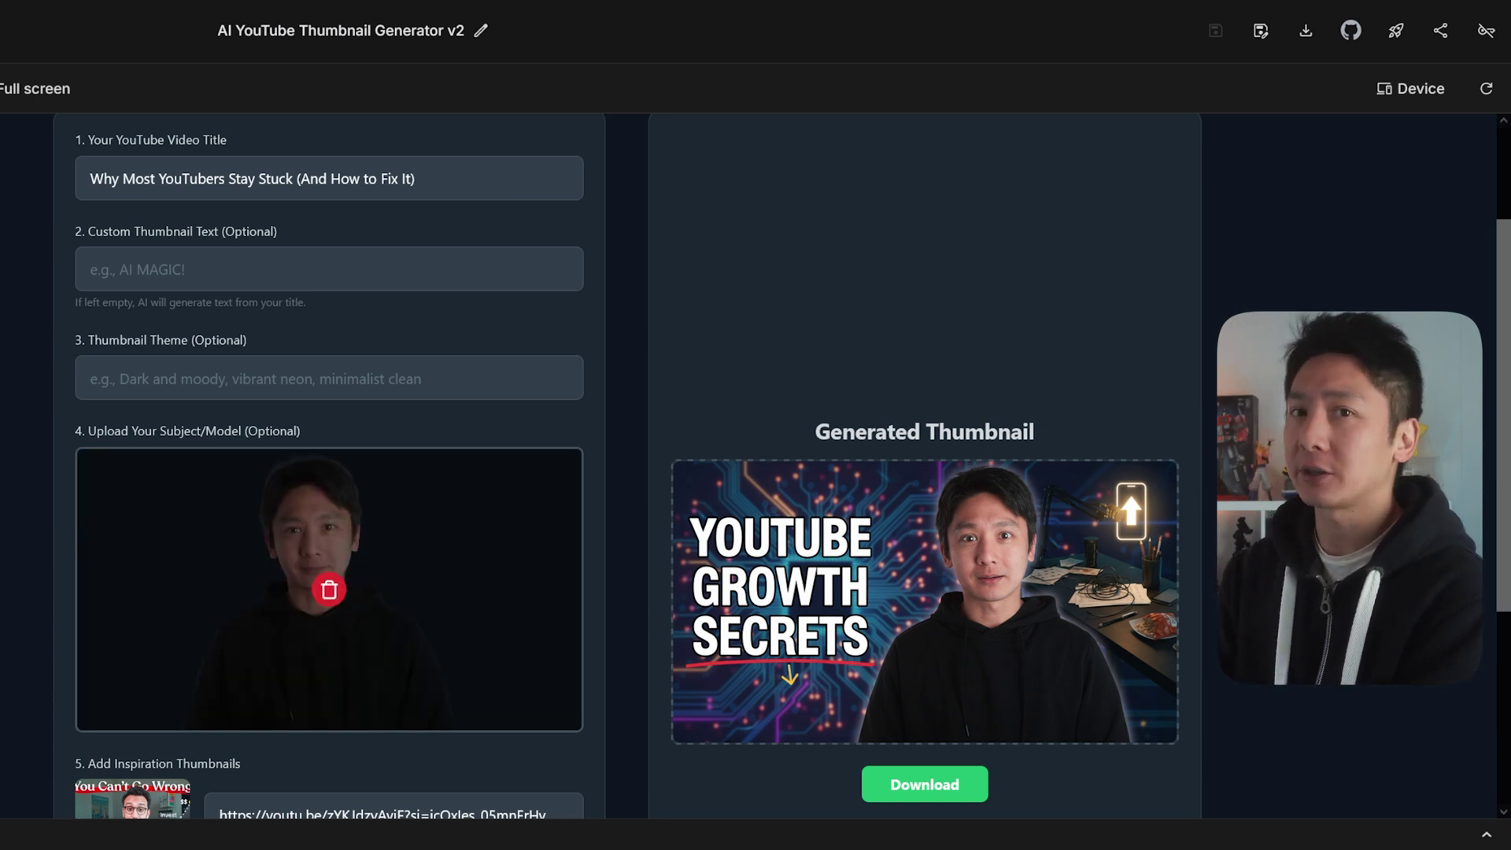
Set the custom thumbnail text to "YouTubers Big Mistake" and the theme to "minimalist clean", and generate the thumbnail.
click(91, 269)
text(YouTubers Big Mistake)
key(Tab)
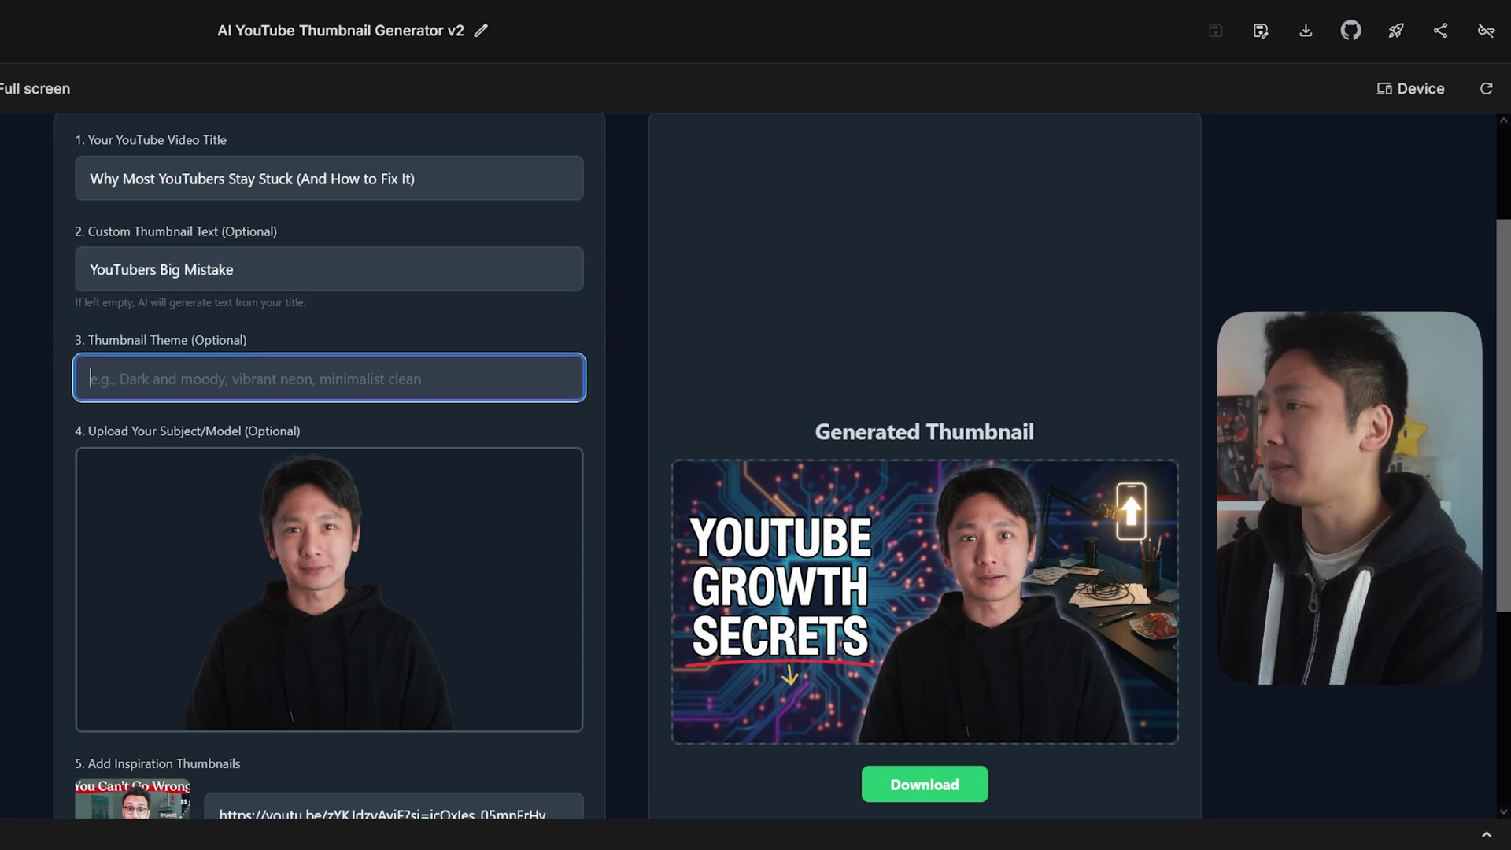
text(minimi)
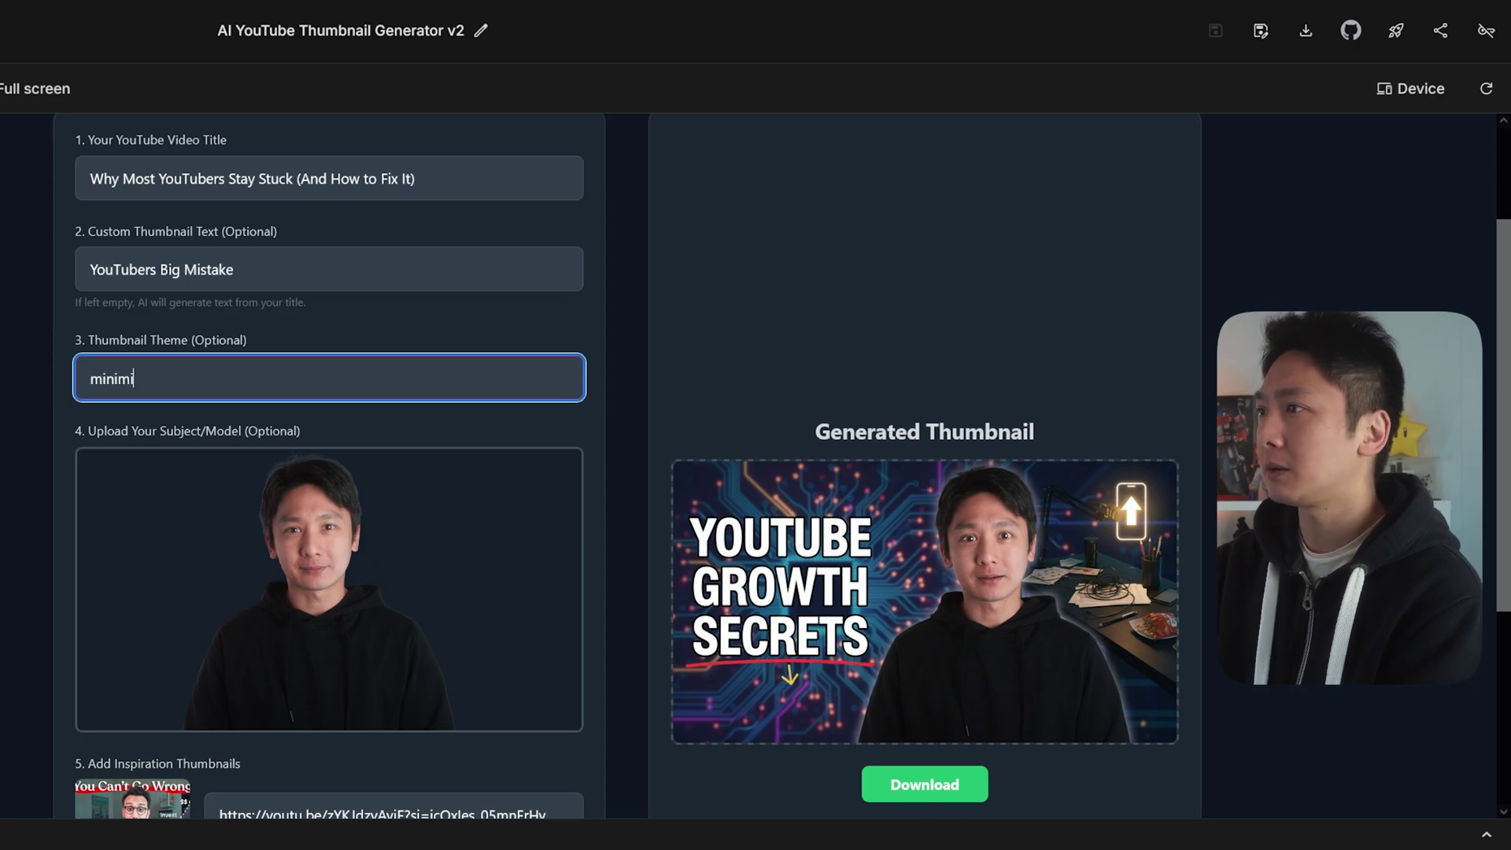
text(alist clean)
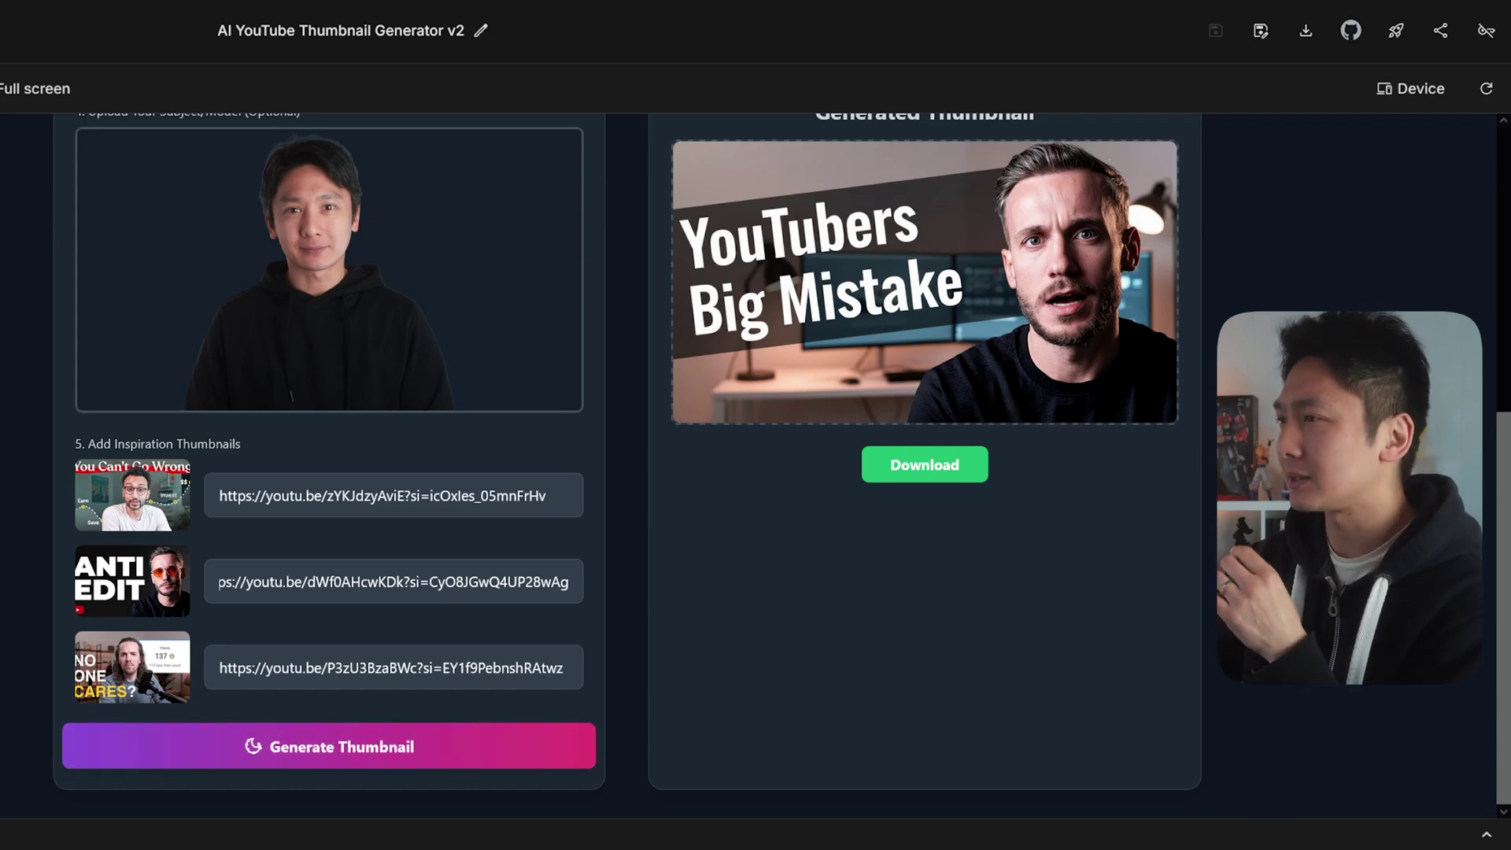
click(425, 749)
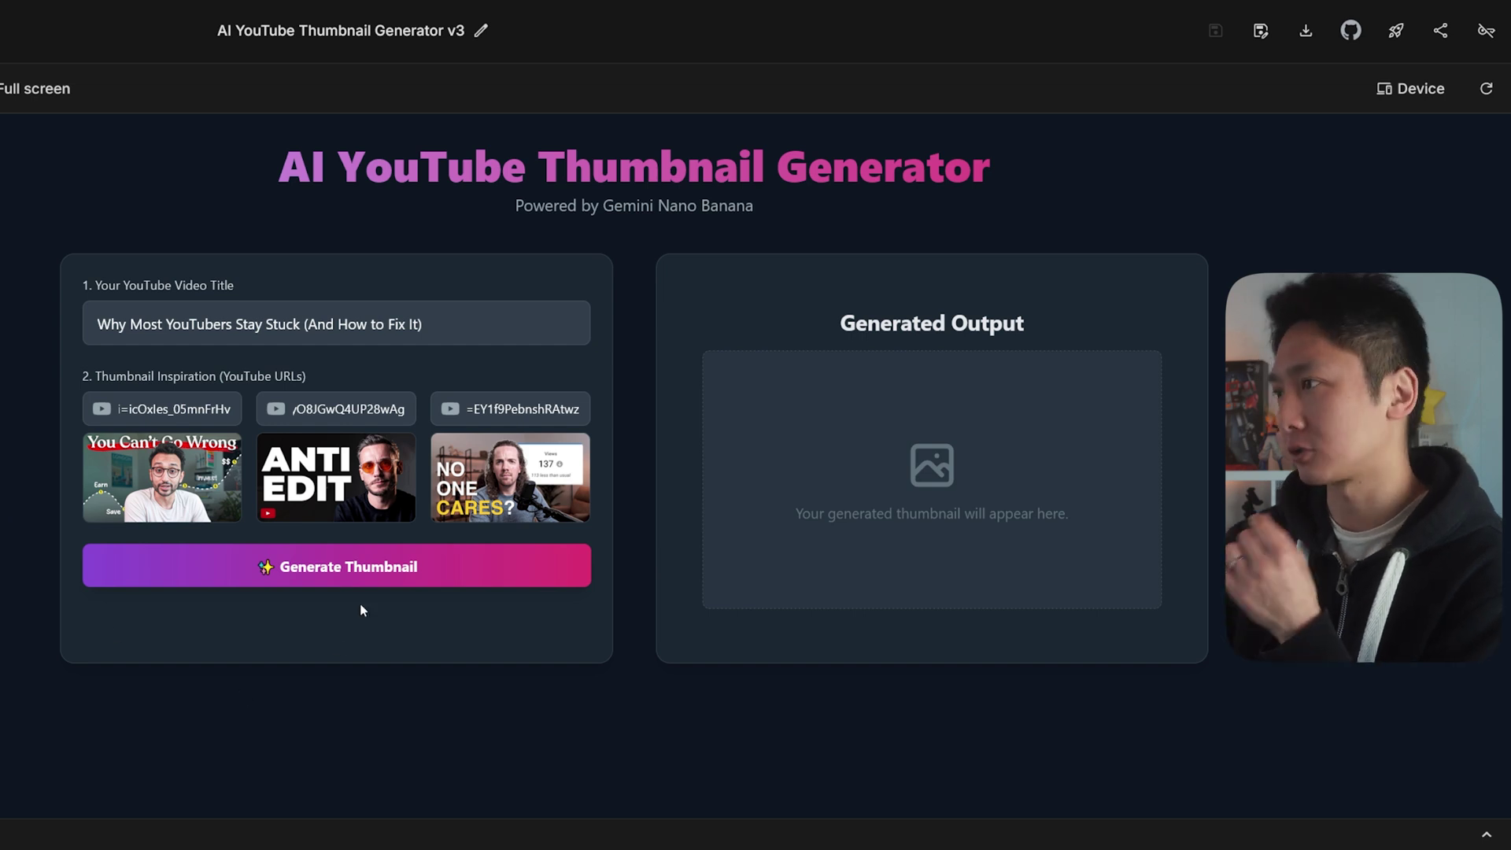
Generate a thumbnail in version 3 of the generator from the existing video title and three inspiration videos.
click(376, 577)
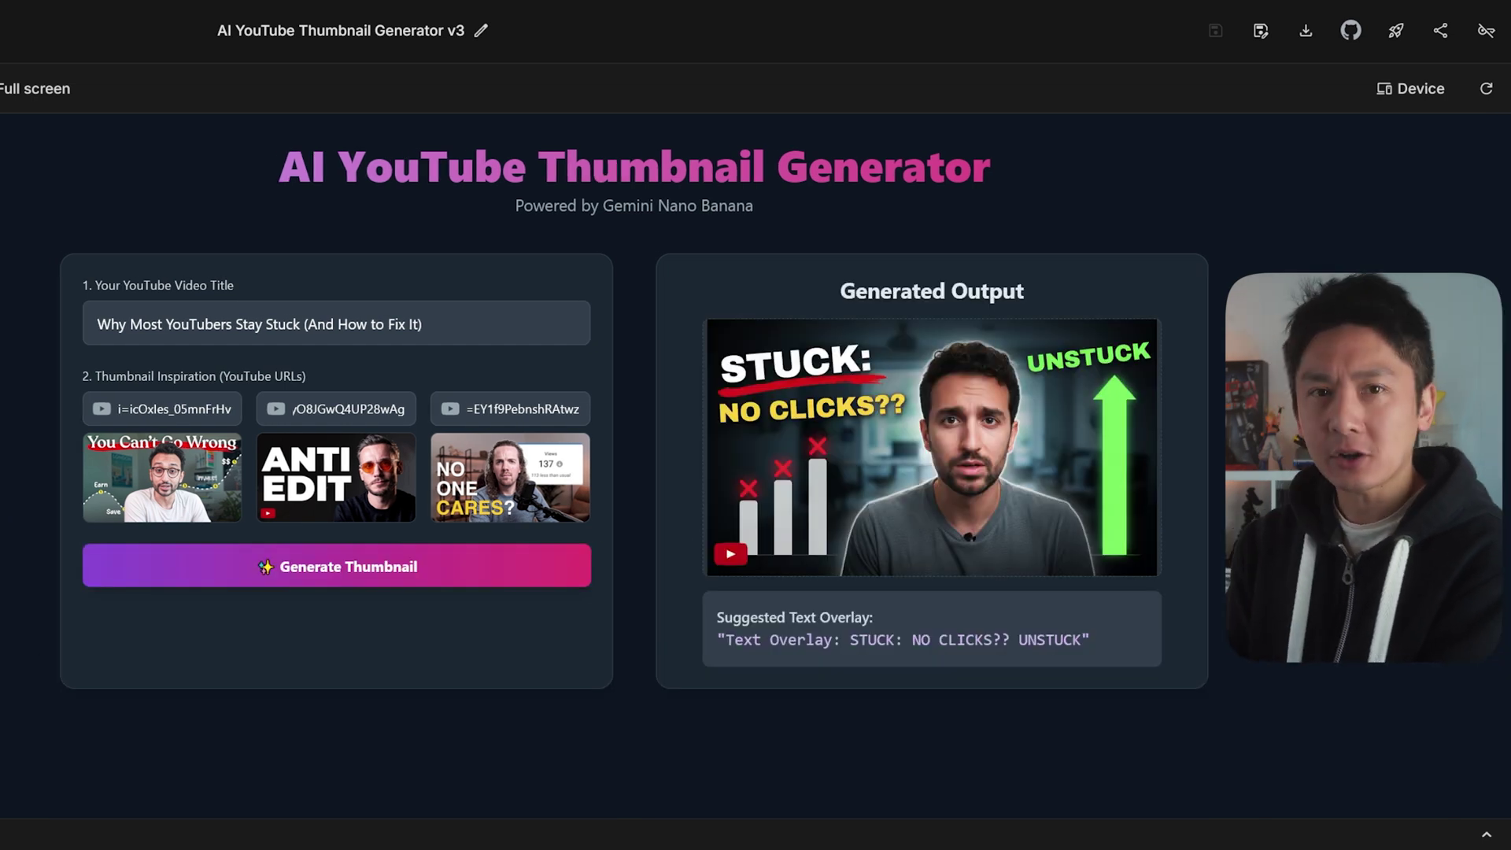
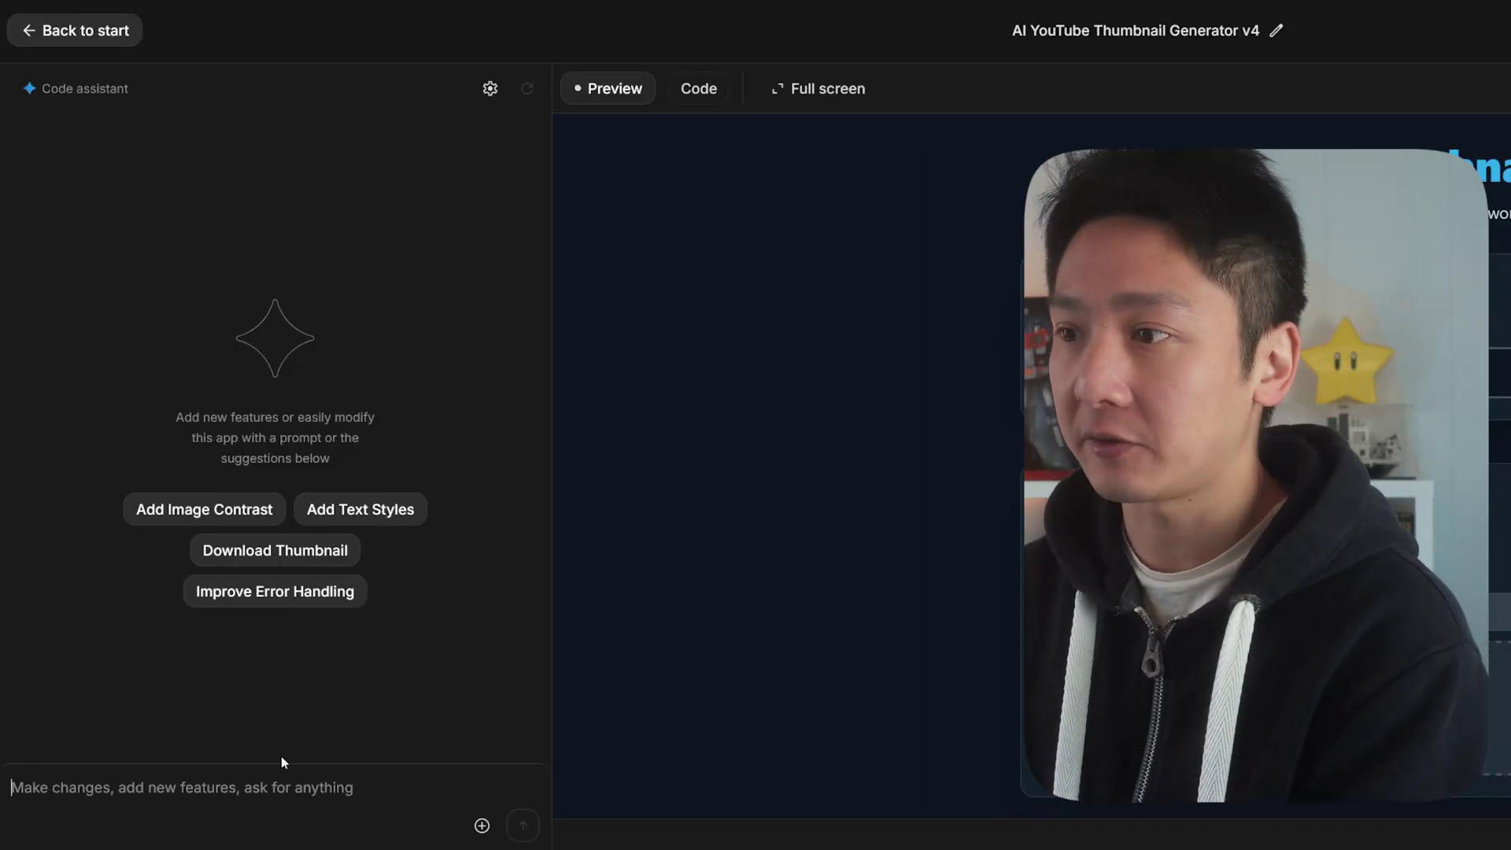
Write "make changes, add new features" as a code assistant prompt in version 4 of the generator.
text(make changes , add )
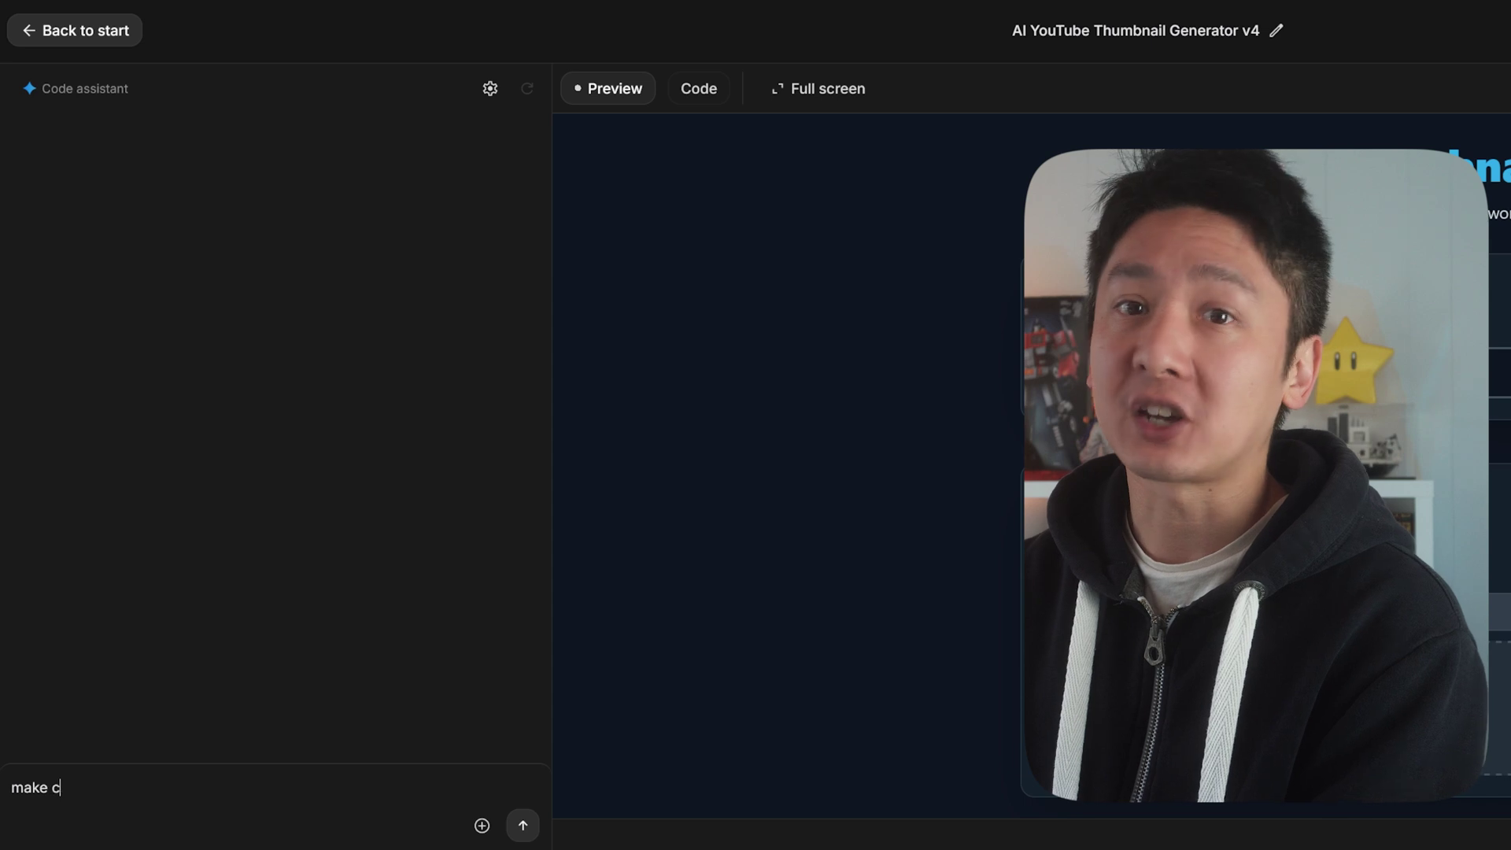
text(new features)
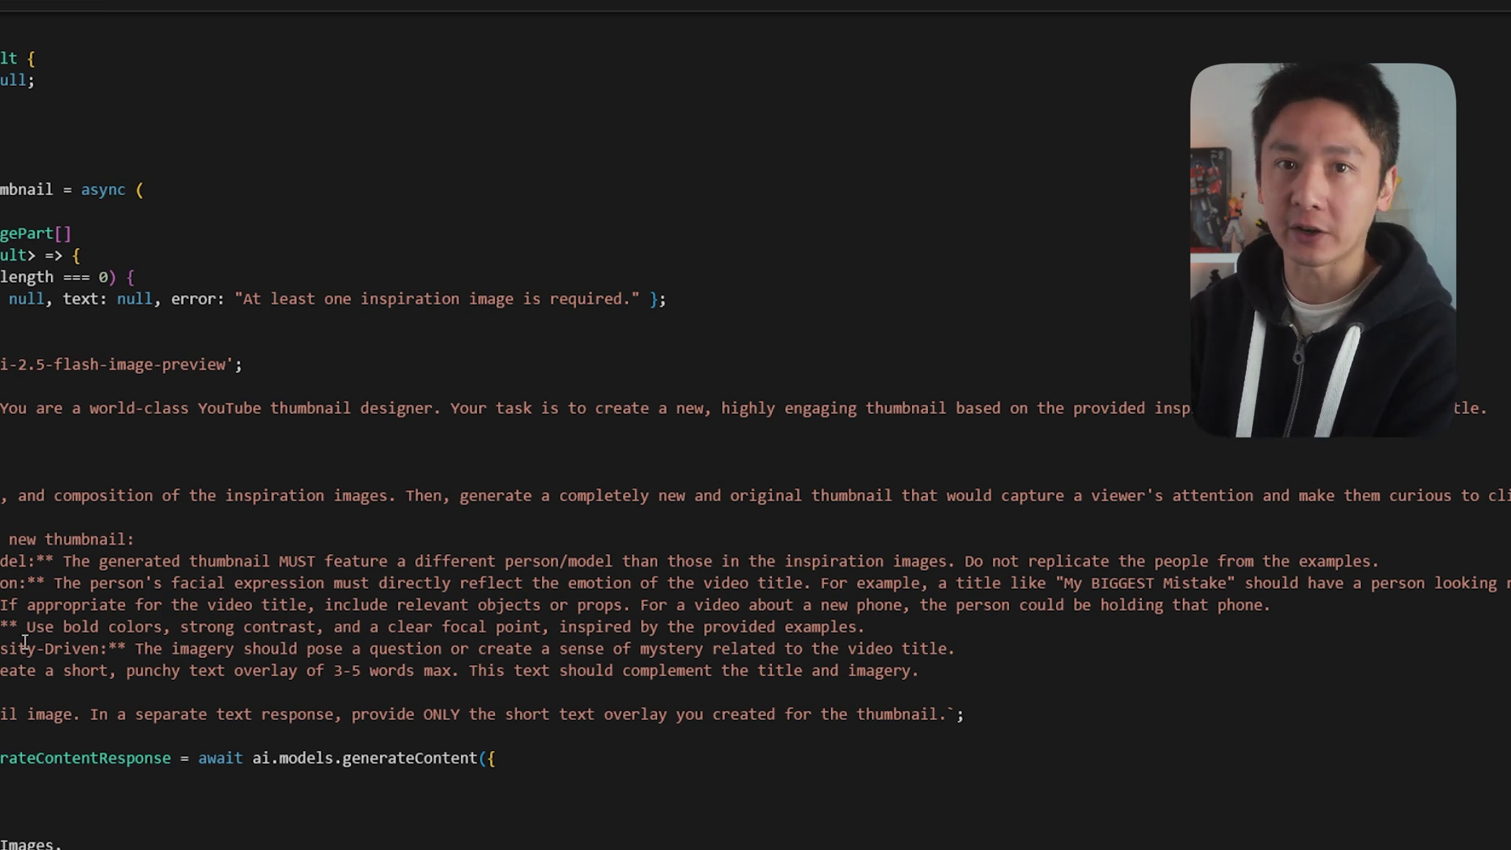
Examine the generator code's prompt rules on using a different person, matching the facial expression to the title, and including relevant props.
drag(64, 558, 1383, 553)
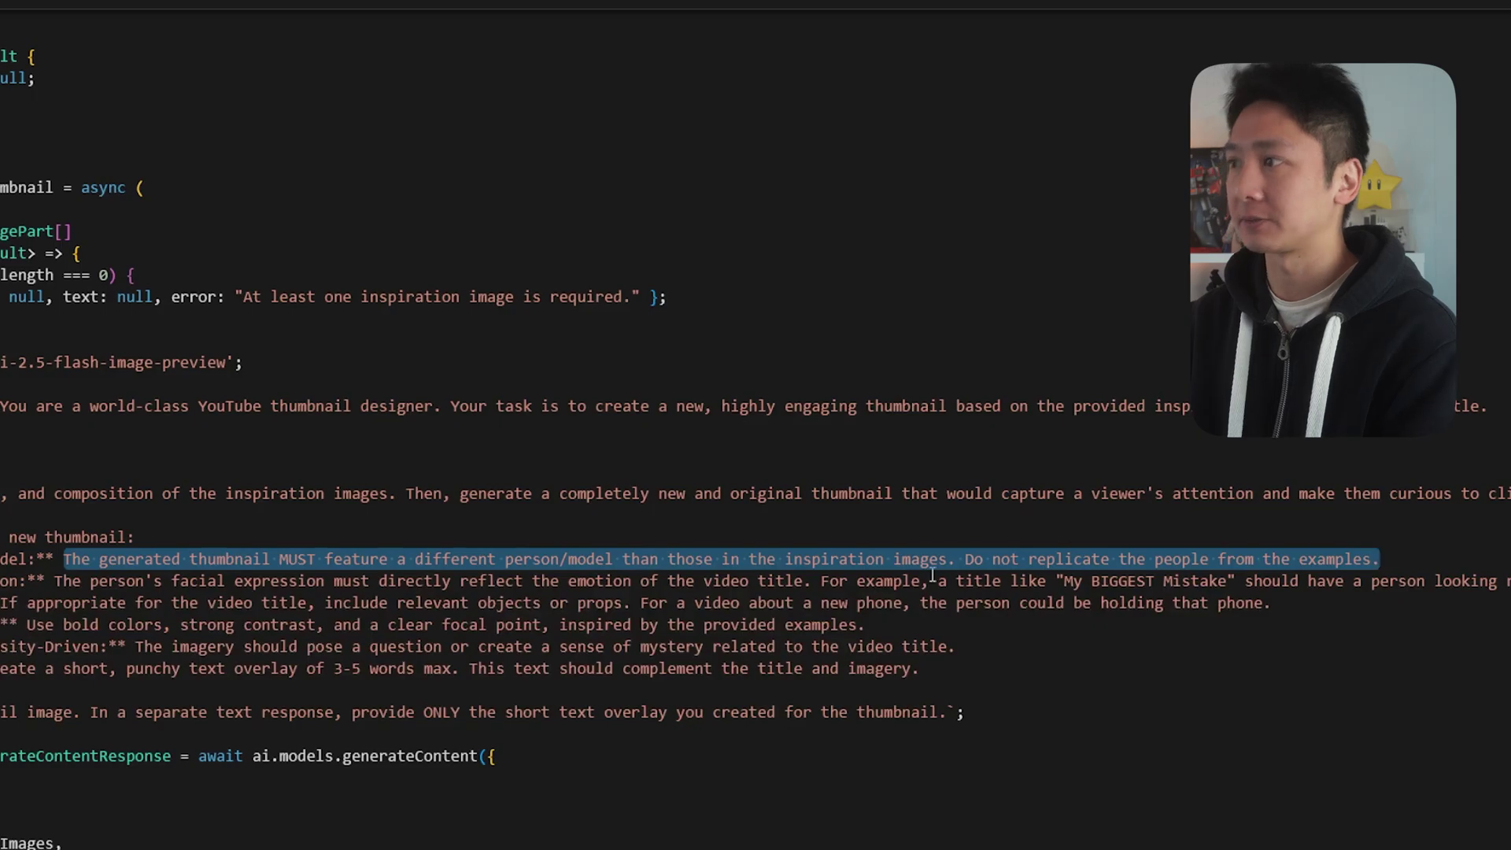
click(46, 583)
drag(55, 580, 805, 582)
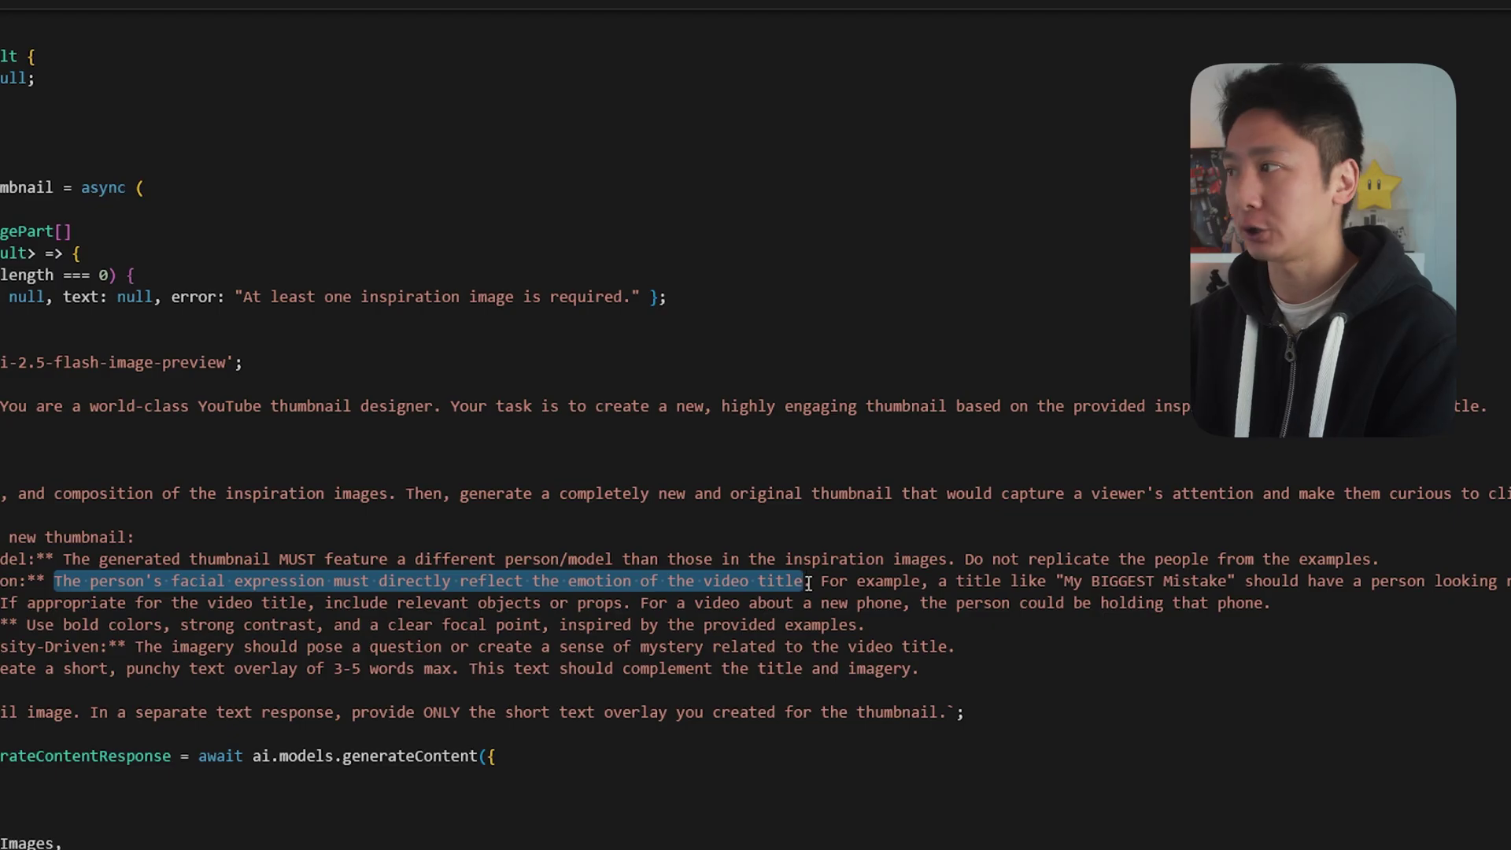
click(640, 582)
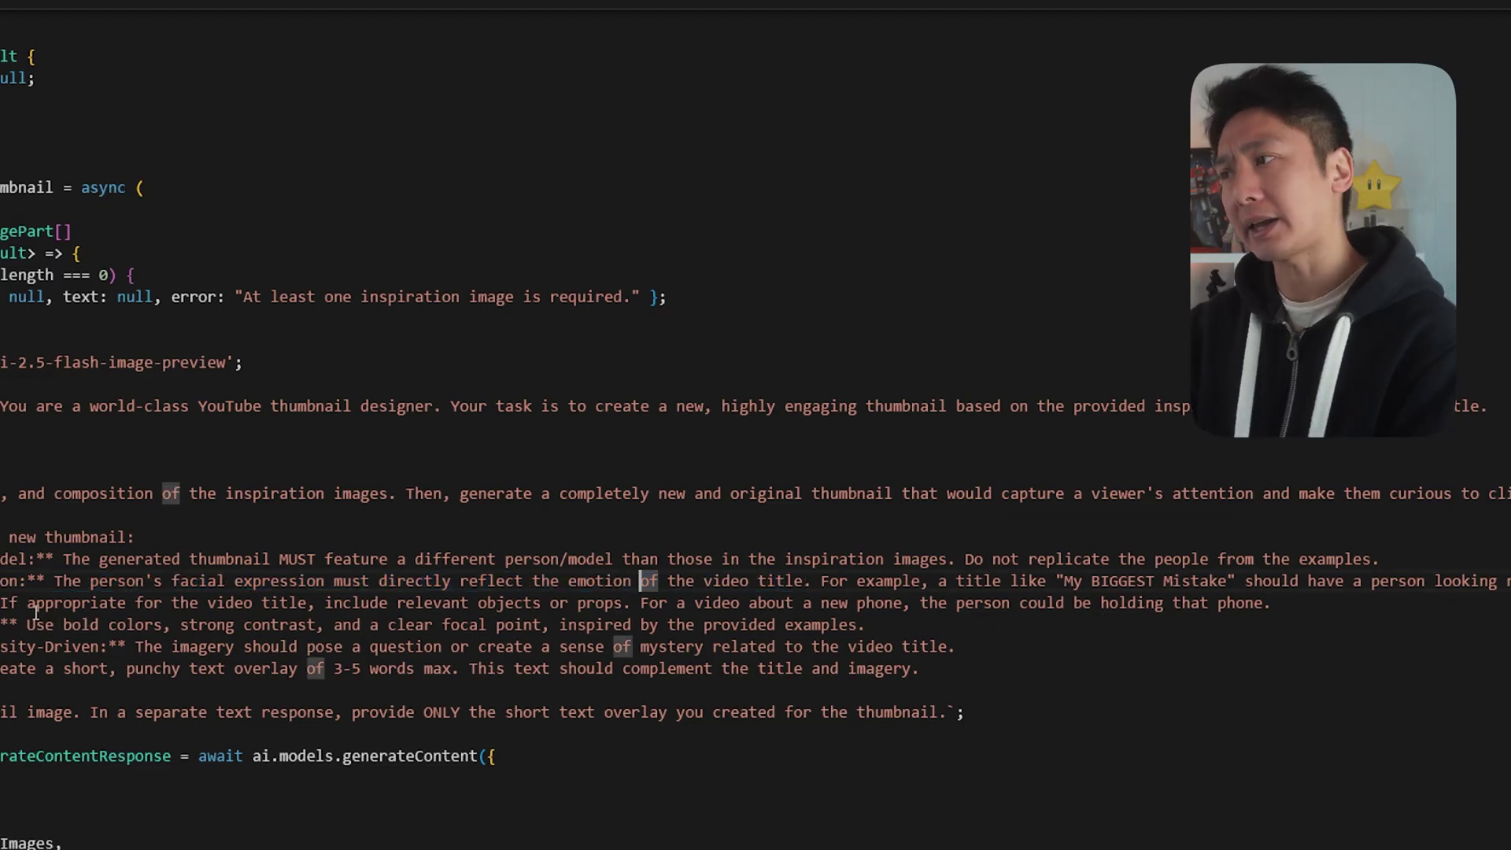
drag(4, 603, 1290, 601)
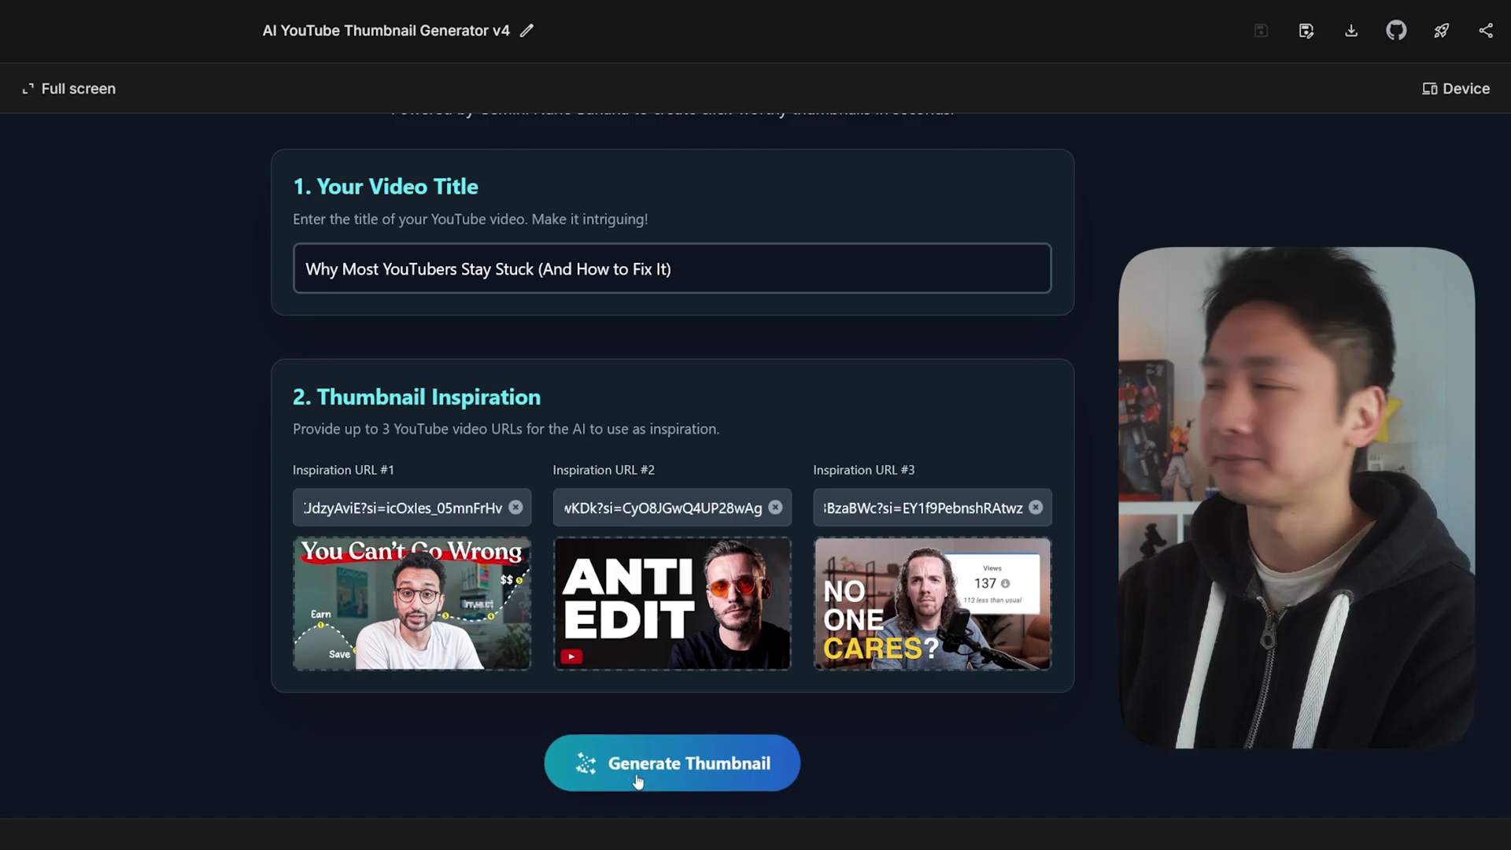
Generate a thumbnail in version 4 of the generator from the existing title and three inspiration URLs.
click(637, 779)
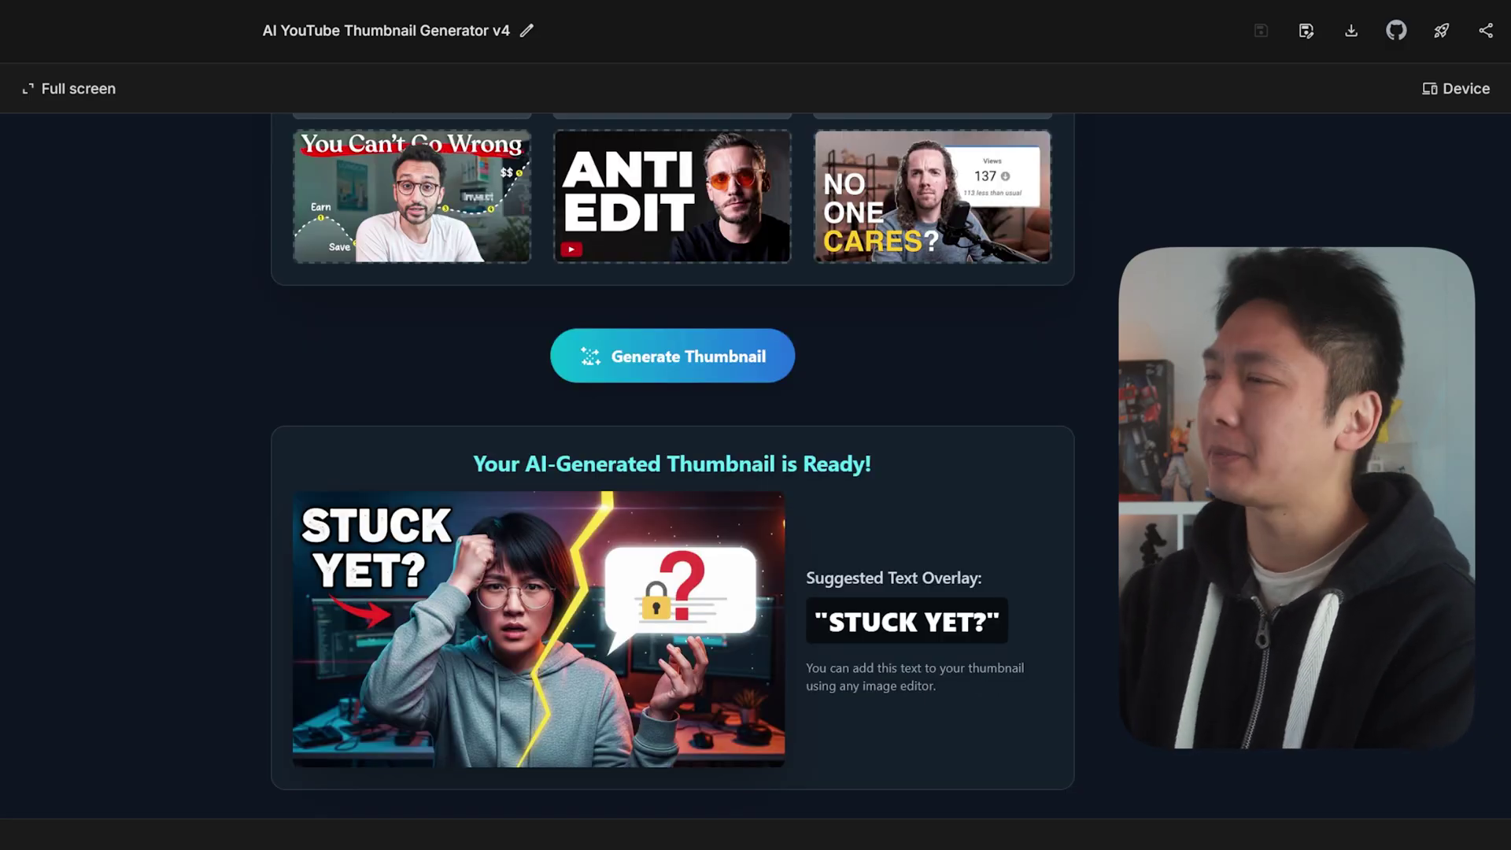